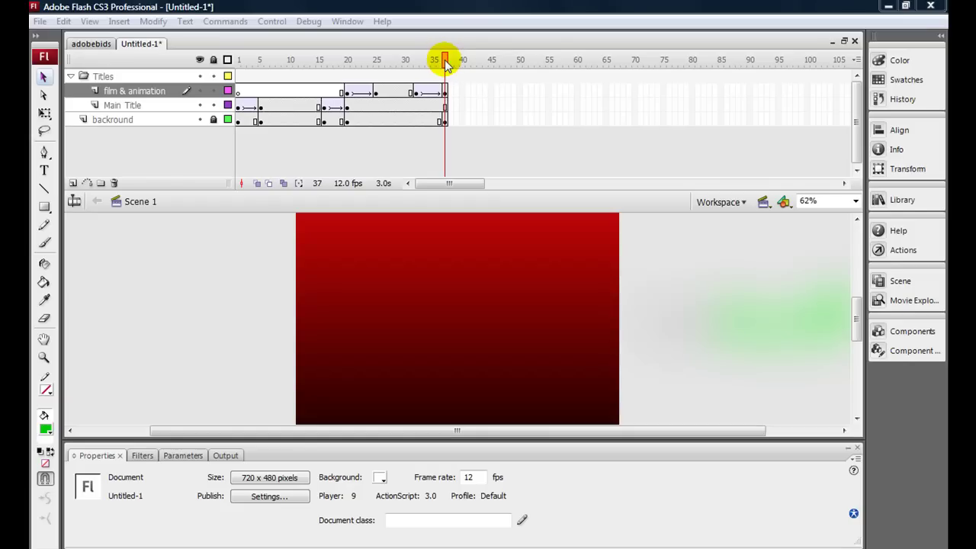
# Step: Preview the Untitled-1 intro around frames 32–37, then switch to the adobebids document
pyautogui.click(446, 61)
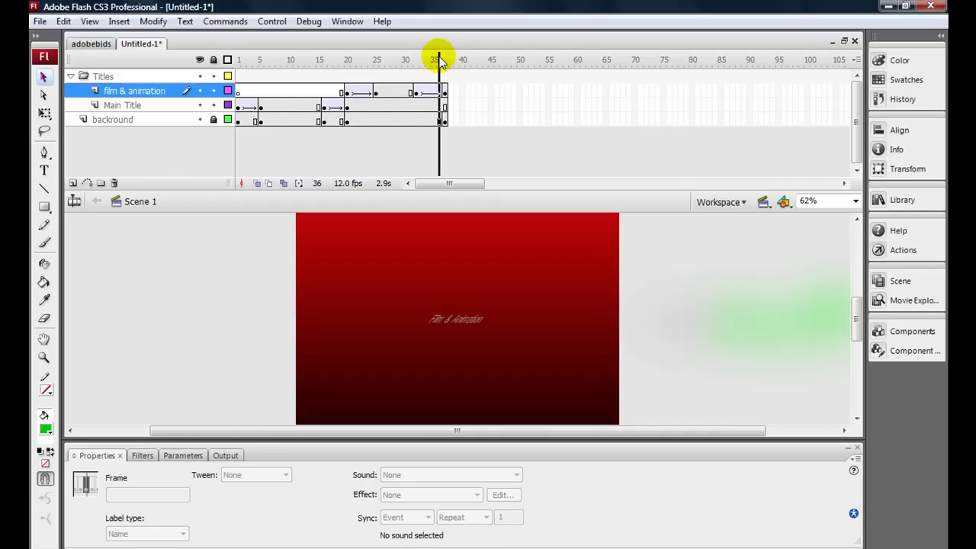
pyautogui.moveTo(448, 62); pyautogui.dragTo(240, 96)
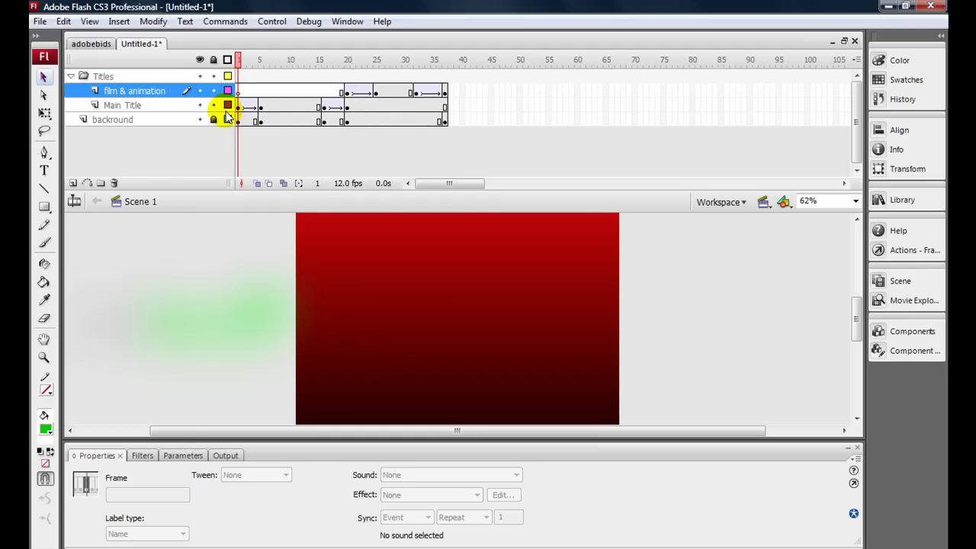
pyautogui.press('Return')
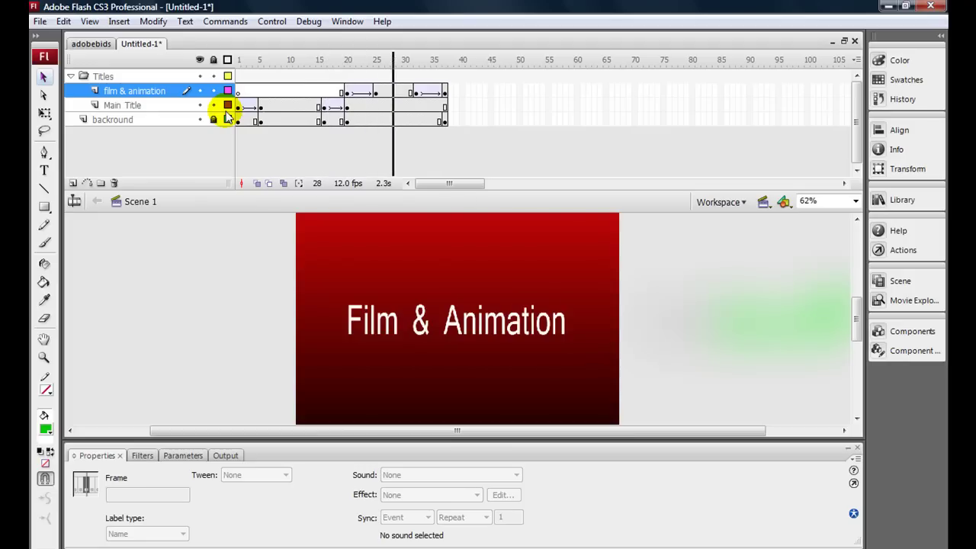
pyautogui.click(91, 47)
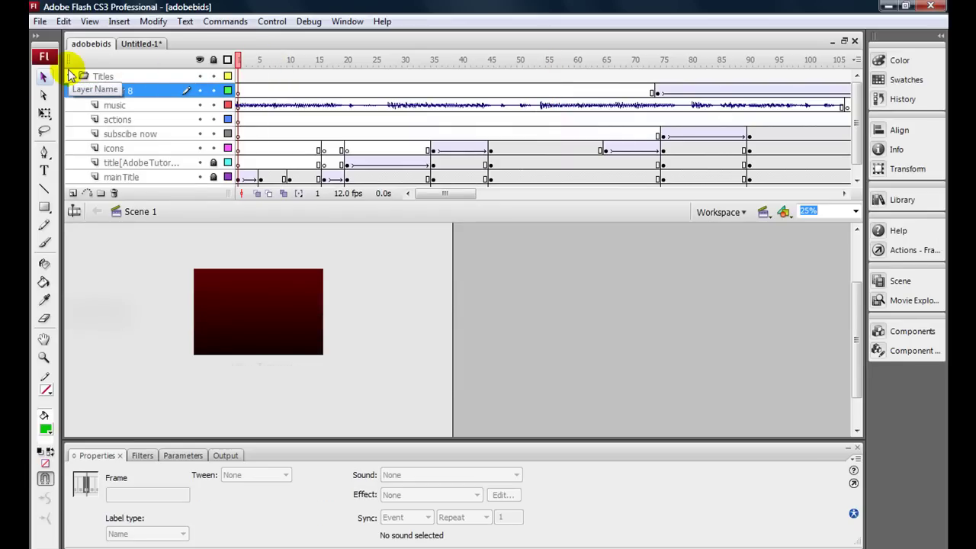
# Step: Back in Untitled-1, create a new Flash File (ActionScript 3.0) document
pyautogui.hotkey('ctrl', 'Tab')
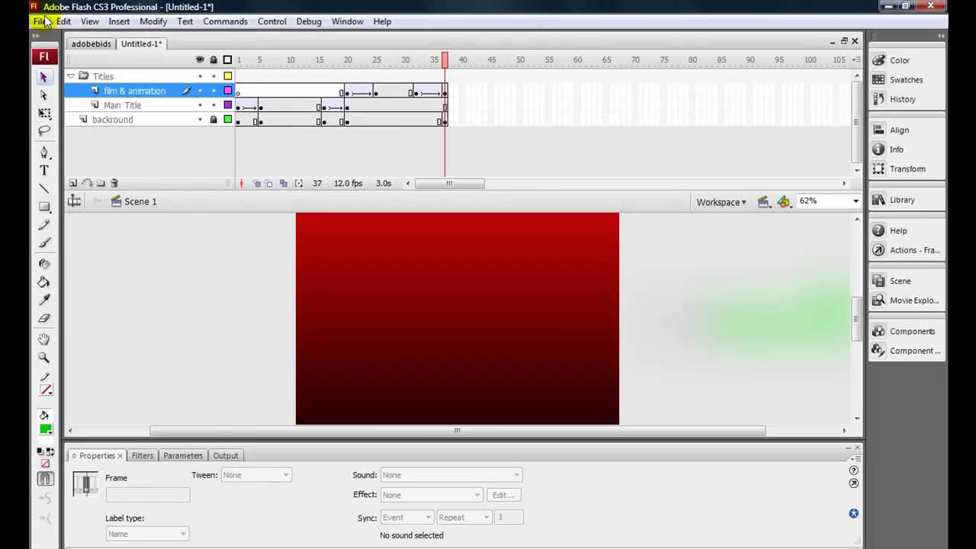
pyautogui.click(42, 22)
pyautogui.click(53, 36)
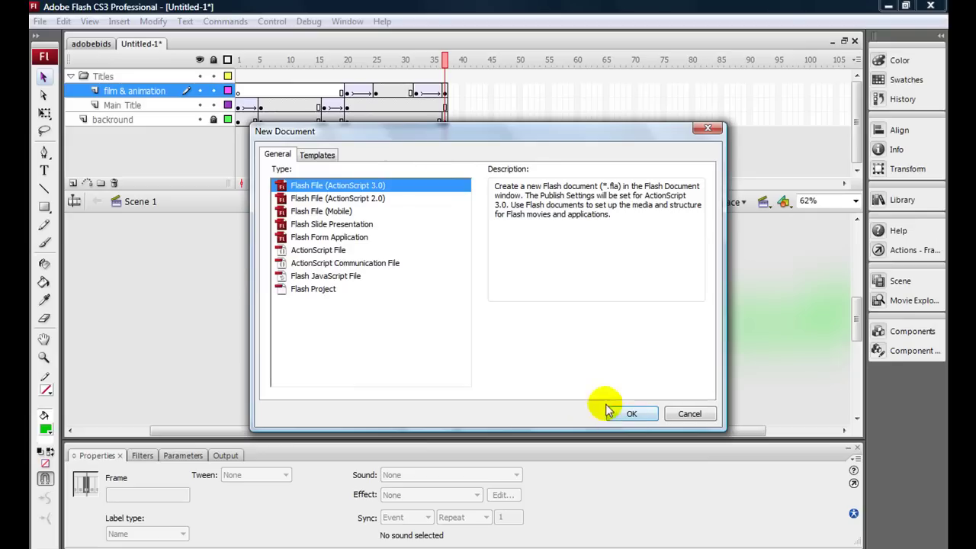
pyautogui.click(633, 415)
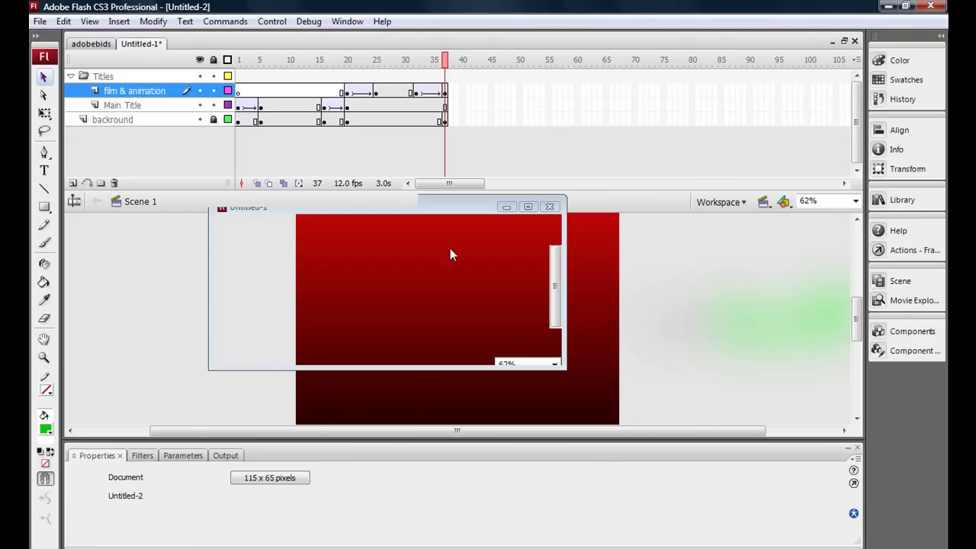
# Step: Set the new document's stage size to 720 × 480 pixels
pyautogui.click(275, 478)
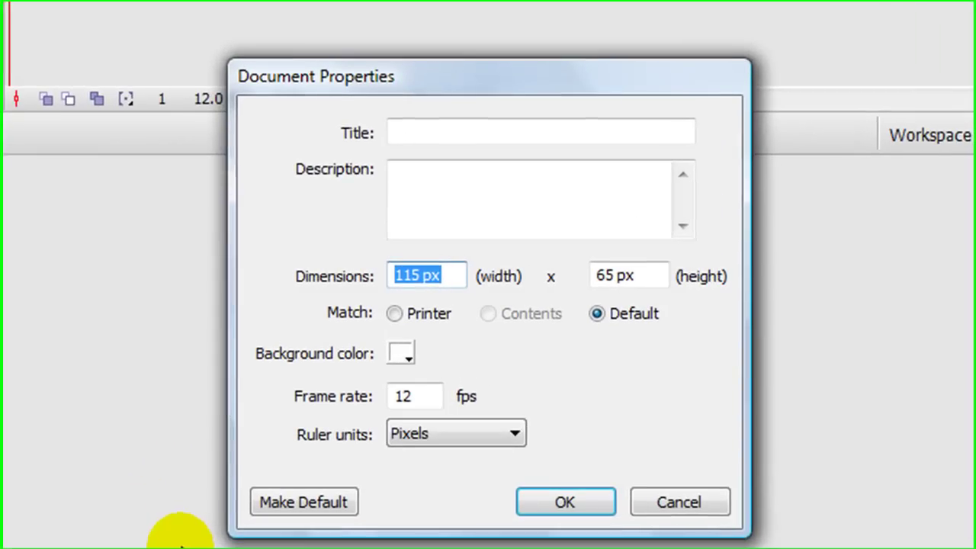
pyautogui.press('BackSpace')
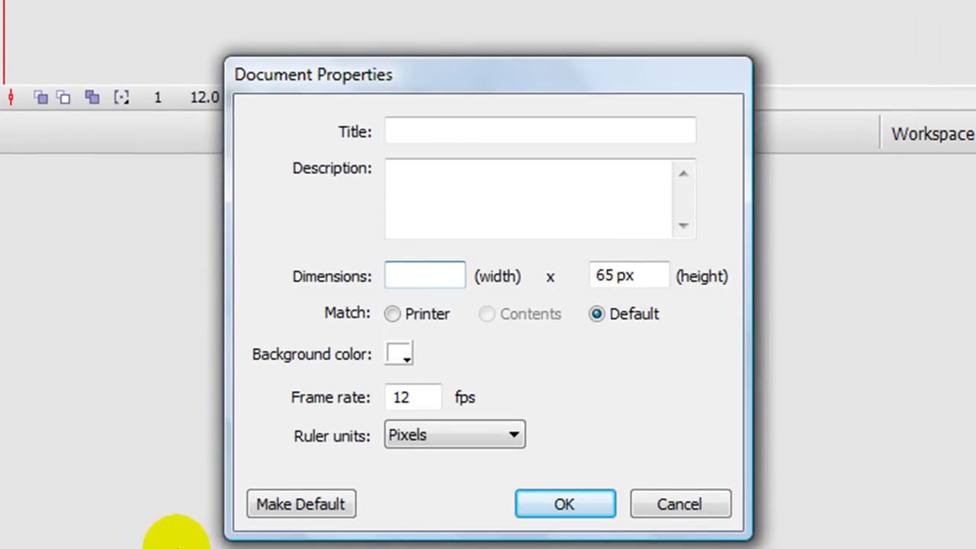
pyautogui.write('720')
pyautogui.press('Tab')
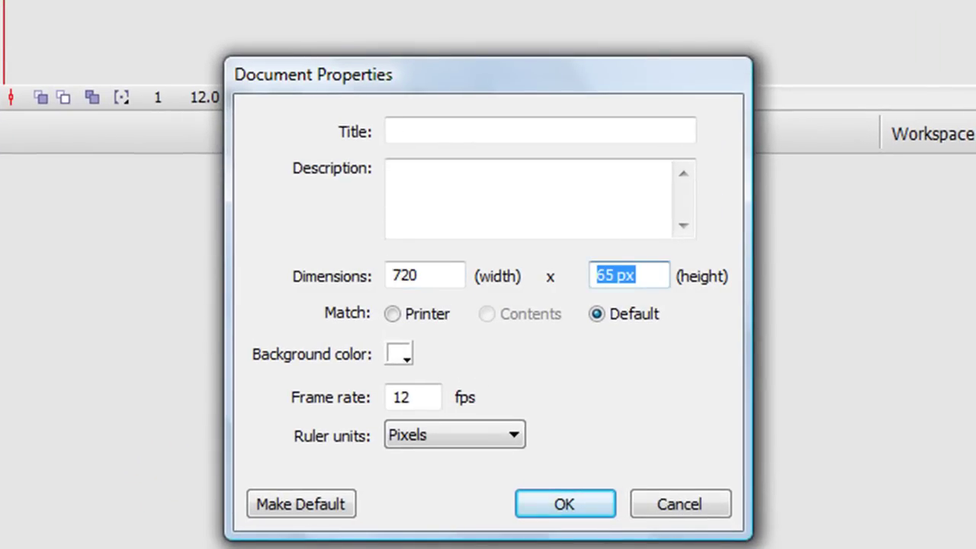
pyautogui.write('48')
pyautogui.press('Return')
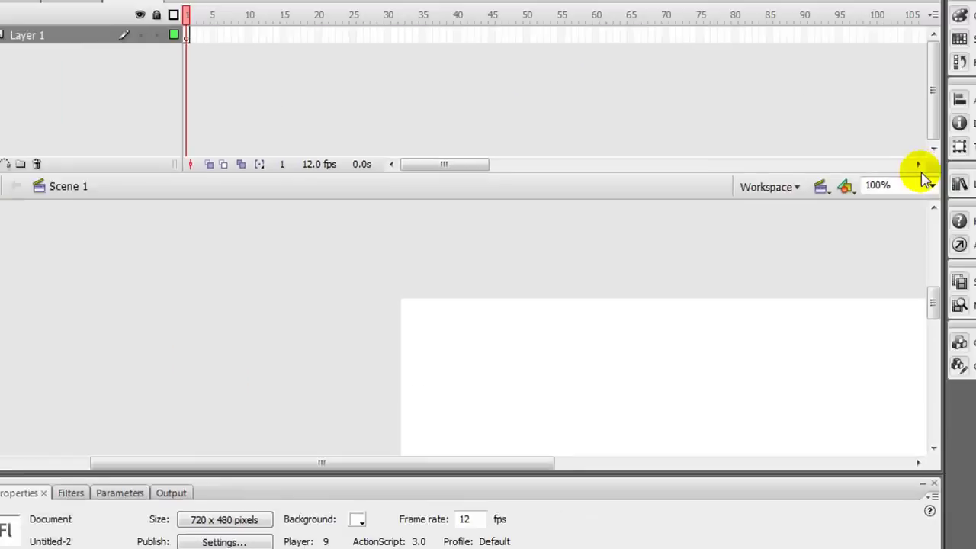
# Step: Fit the stage in view and rename Layer 1 to bg
pyautogui.click(855, 201)
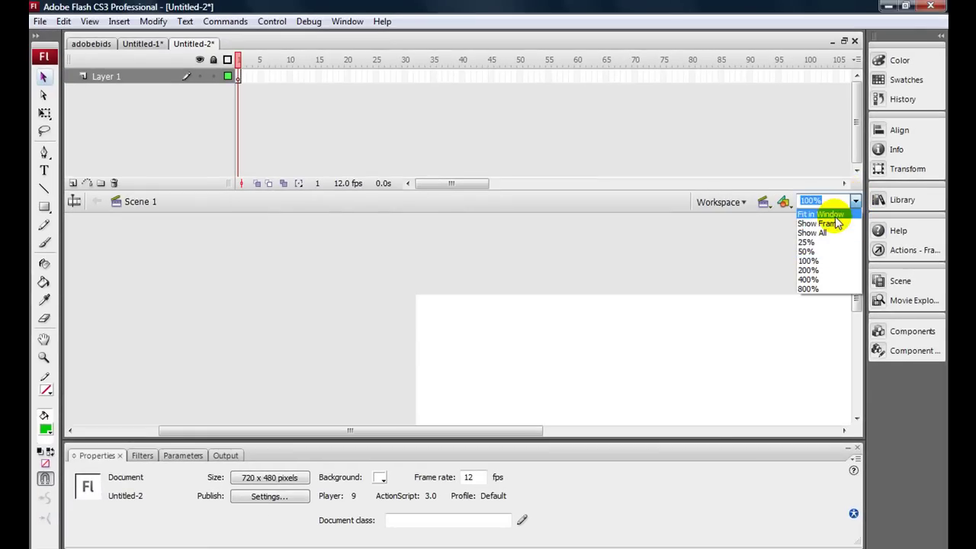
pyautogui.click(831, 214)
pyautogui.click(110, 77)
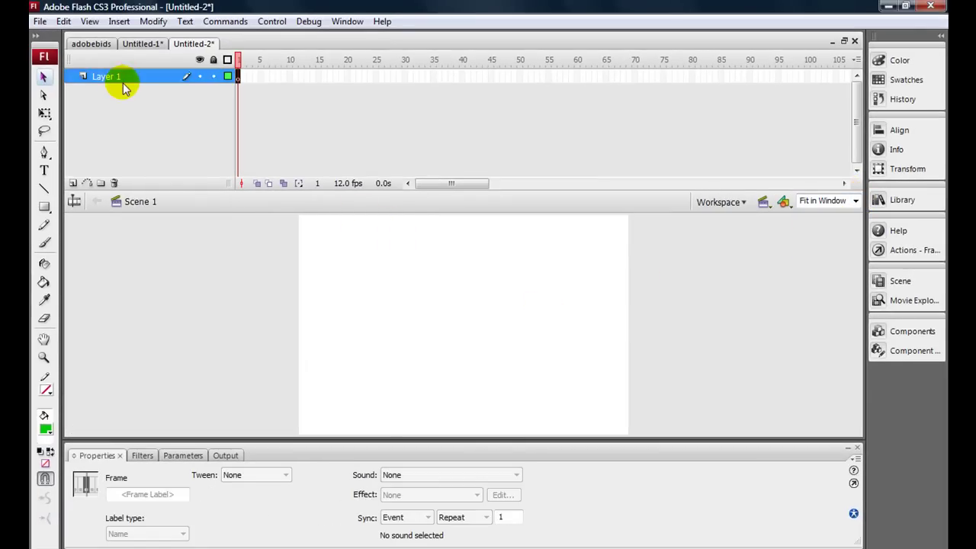
pyautogui.doubleClick(111, 77)
pyautogui.write('bg')
pyautogui.press('Return')
# Step: Draw a green rectangle on the stage and select it
pyautogui.click(45, 207)
pyautogui.moveTo(339, 238); pyautogui.dragTo(579, 367)
pyautogui.press('v')
pyautogui.click(468, 294)
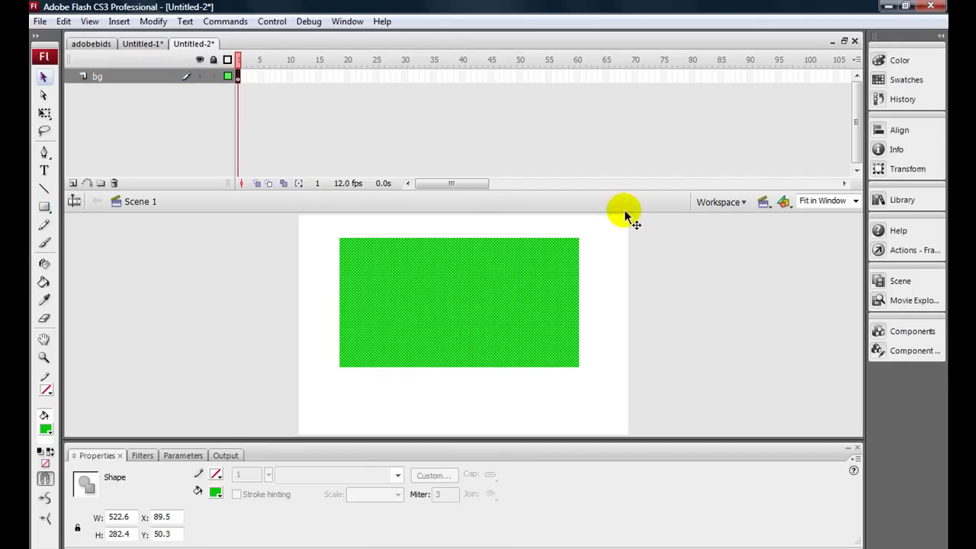
# Step: Size the rectangle to 720 × 480 and position it at X 0, Y 0
pyautogui.doubleClick(119, 517)
pyautogui.write('720')
pyautogui.press('Tab')
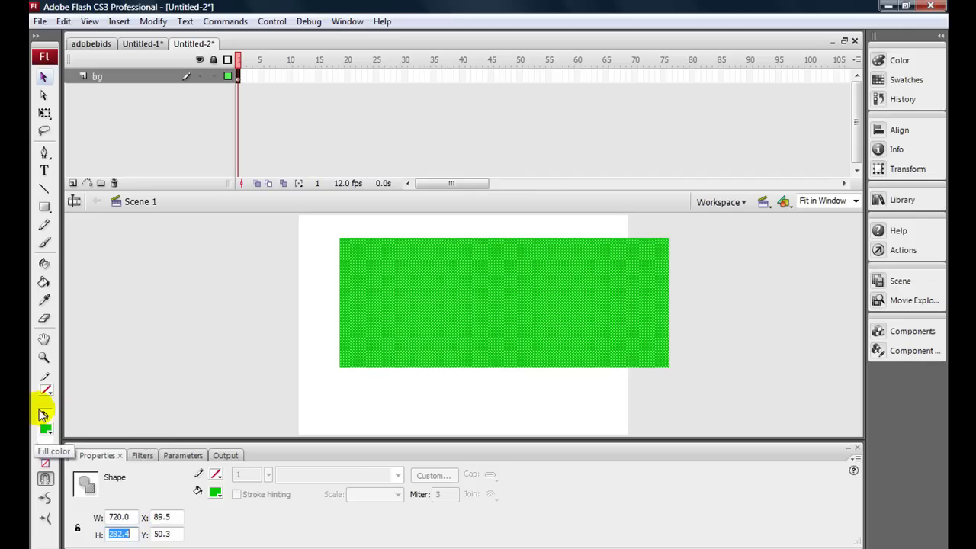
pyautogui.write('480')
pyautogui.press('Tab')
pyautogui.write('0')
pyautogui.press('Tab')
pyautogui.write('0')
pyautogui.press('Return')
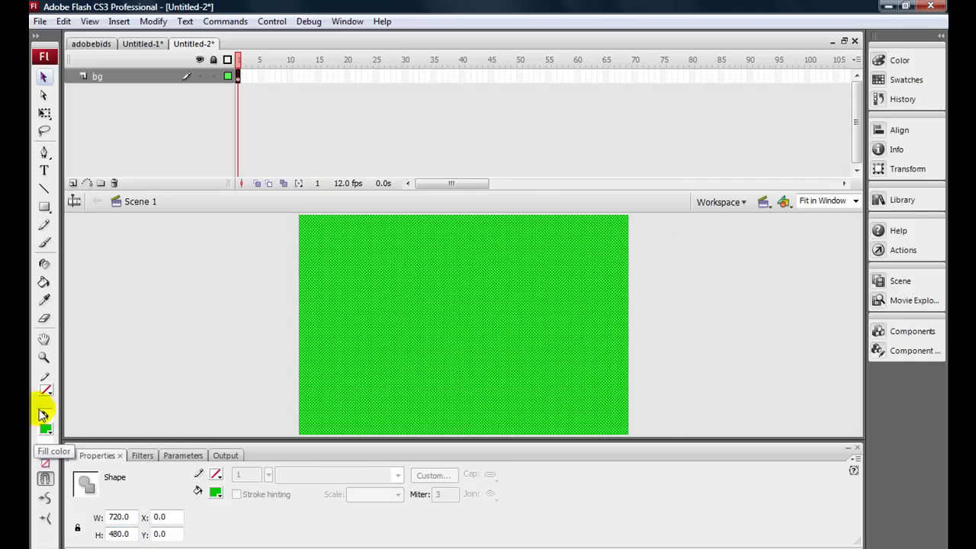
# Step: Change the rectangle's fill to a Linear gradient in the Color panel
pyautogui.click(899, 60)
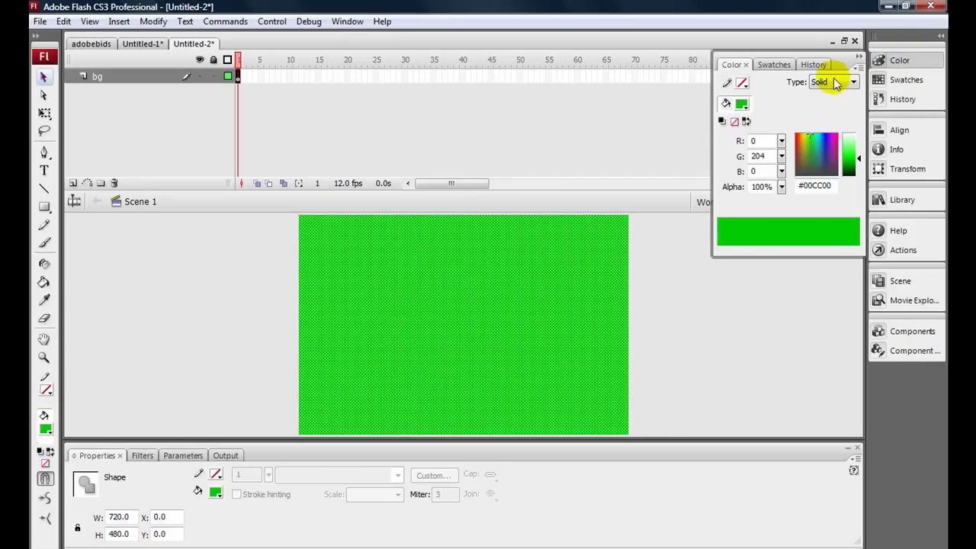
pyautogui.click(833, 82)
pyautogui.click(821, 113)
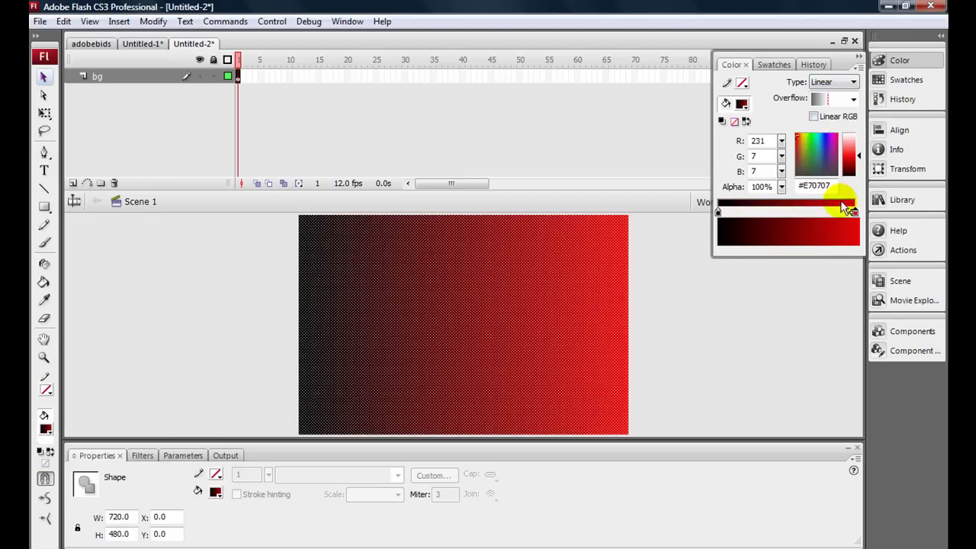
pyautogui.click(690, 298)
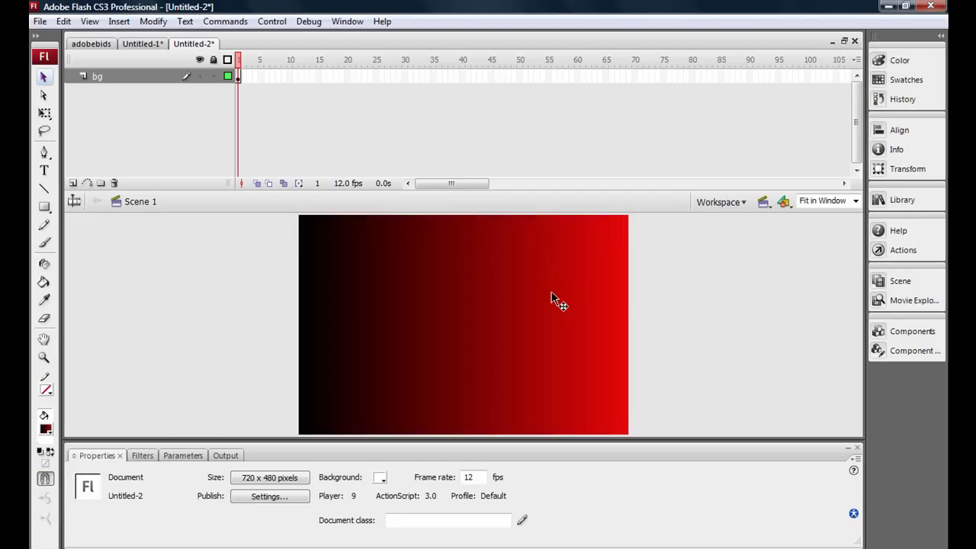
# Step: Rotate the gradient with Gradient Transform so it runs red at top to black at bottom
pyautogui.click(559, 303)
pyautogui.press('f')
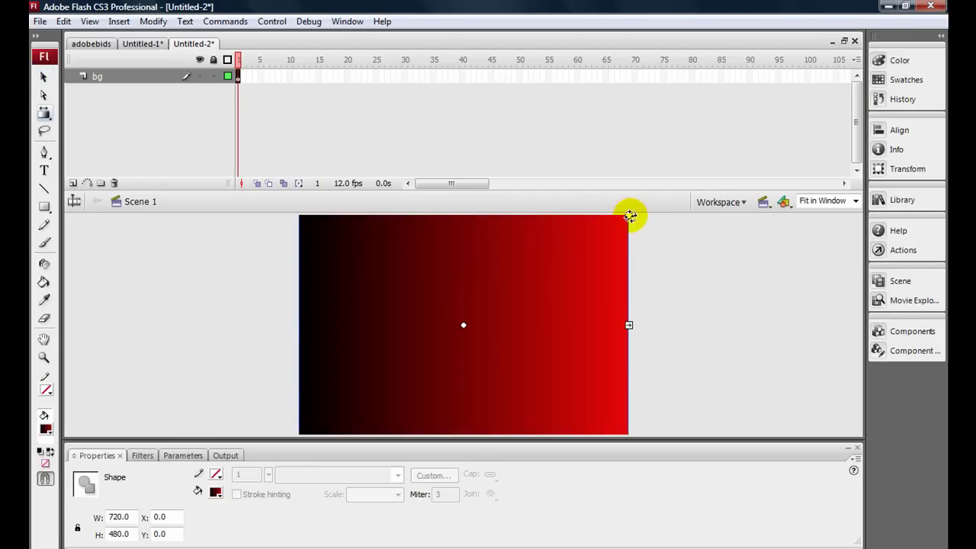
pyautogui.moveTo(628, 216); pyautogui.dragTo(423, 227)
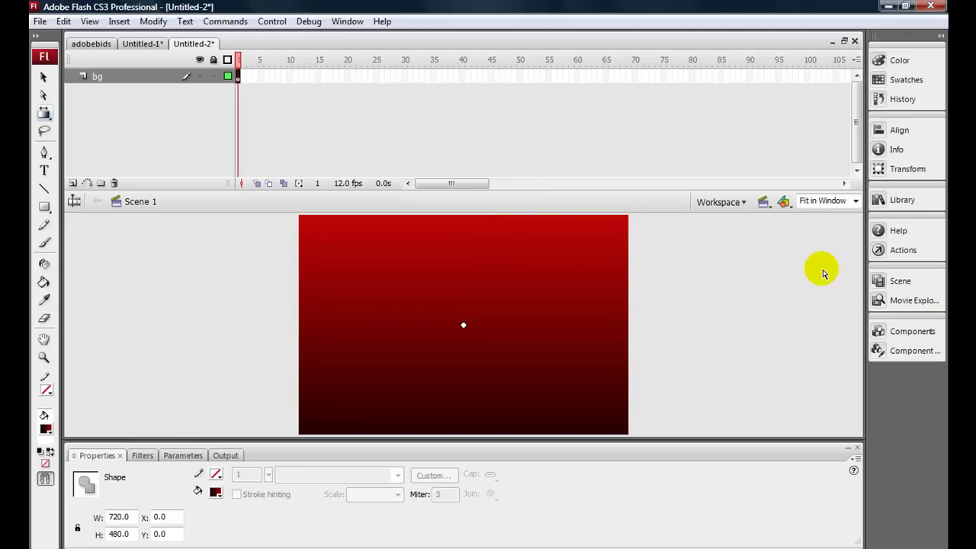
pyautogui.hotkey('ctrl', '-')
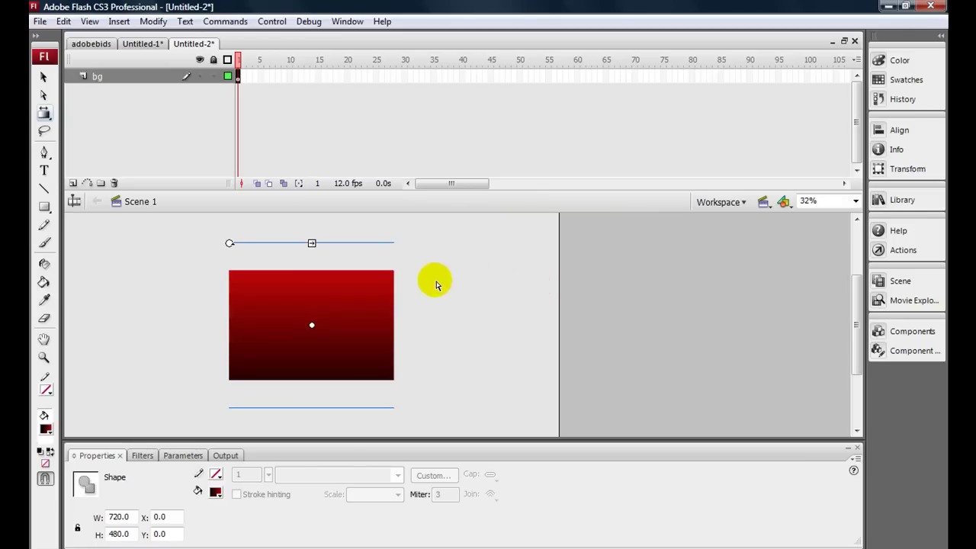
pyautogui.press('v')
pyautogui.click(466, 310)
# Step: Compress the gradient's vertical spread, then fit the whole stage in view
pyautogui.click(363, 324)
pyautogui.press('f')
pyautogui.moveTo(311, 241); pyautogui.dragTo(312, 255)
pyautogui.press('v')
pyautogui.click(422, 306)
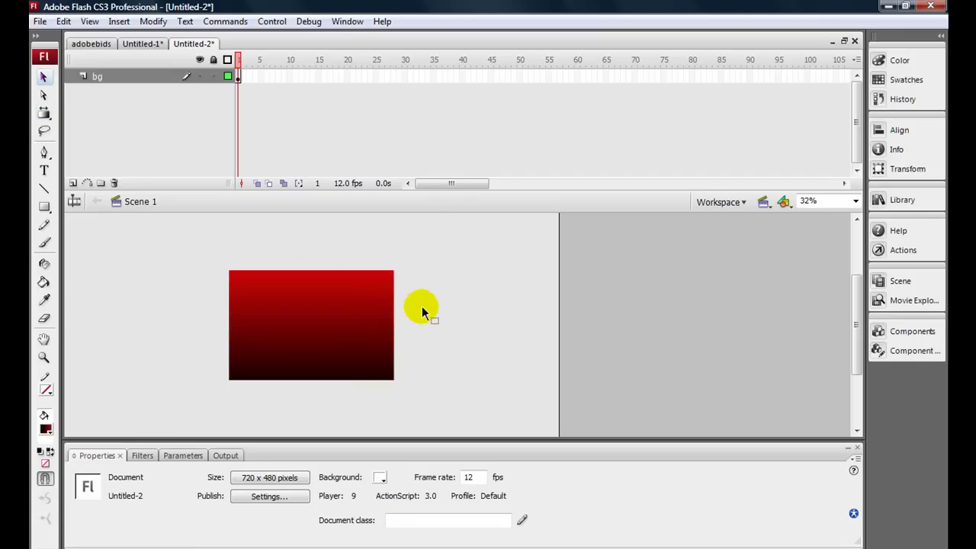
pyautogui.hotkey('ctrl', '=')
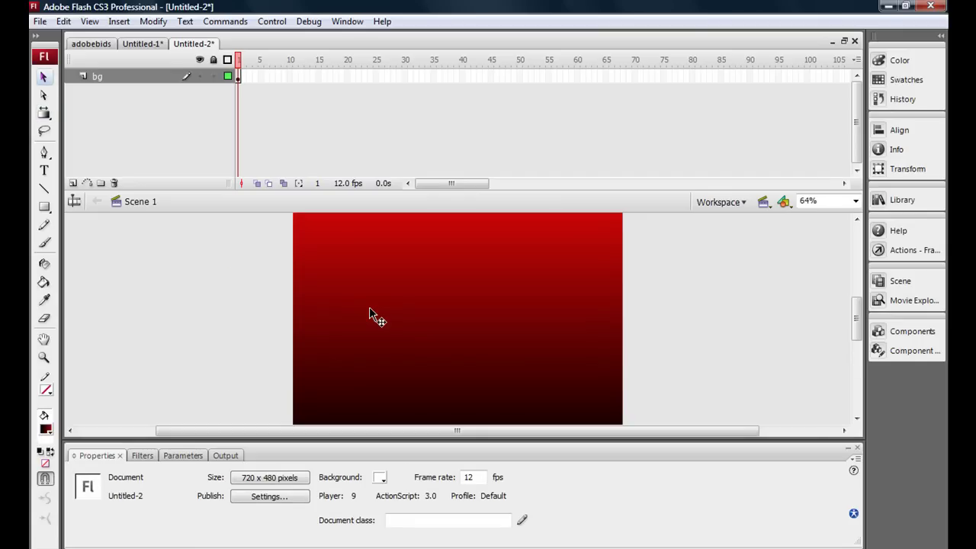
pyautogui.click(854, 201)
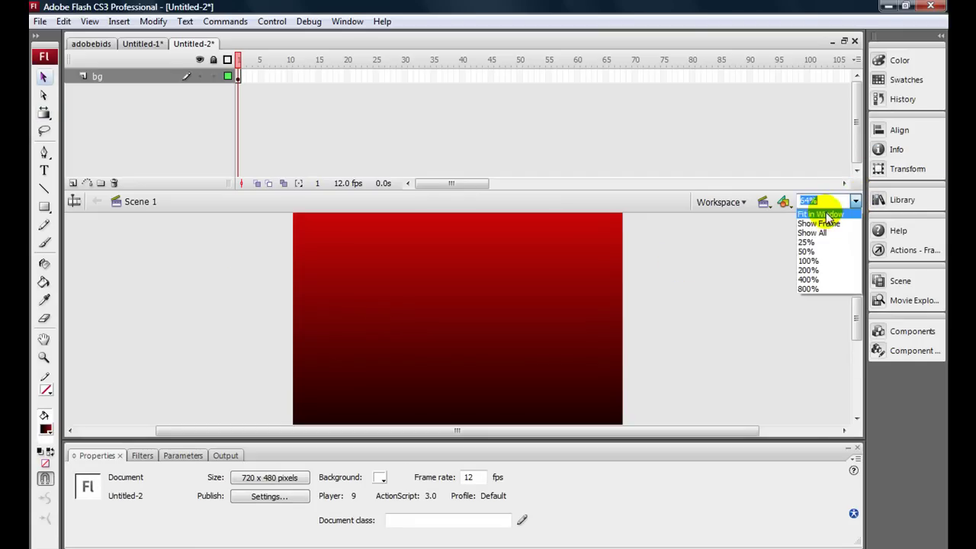
pyautogui.click(815, 212)
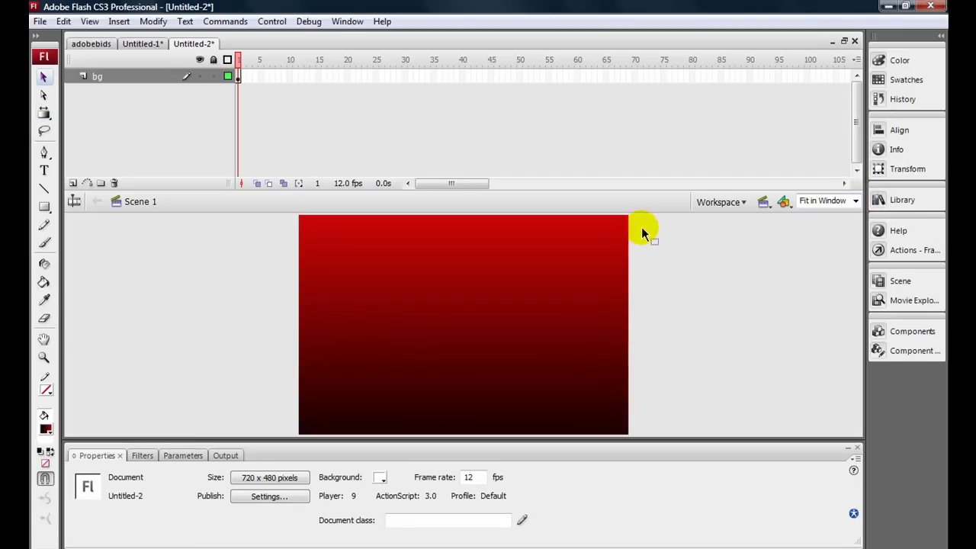
# Step: Add a layer folder above bg named title
pyautogui.click(101, 183)
pyautogui.doubleClick(106, 77)
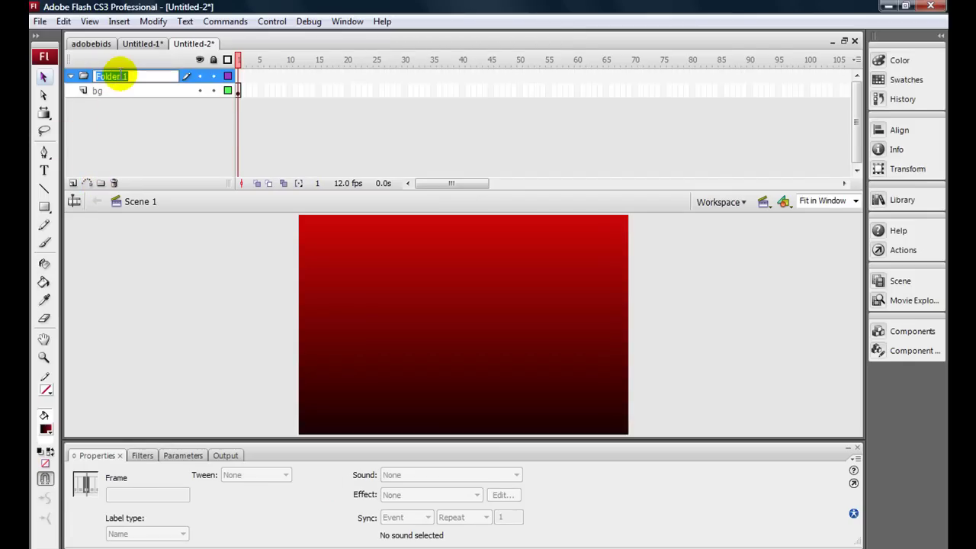
pyautogui.write('t')
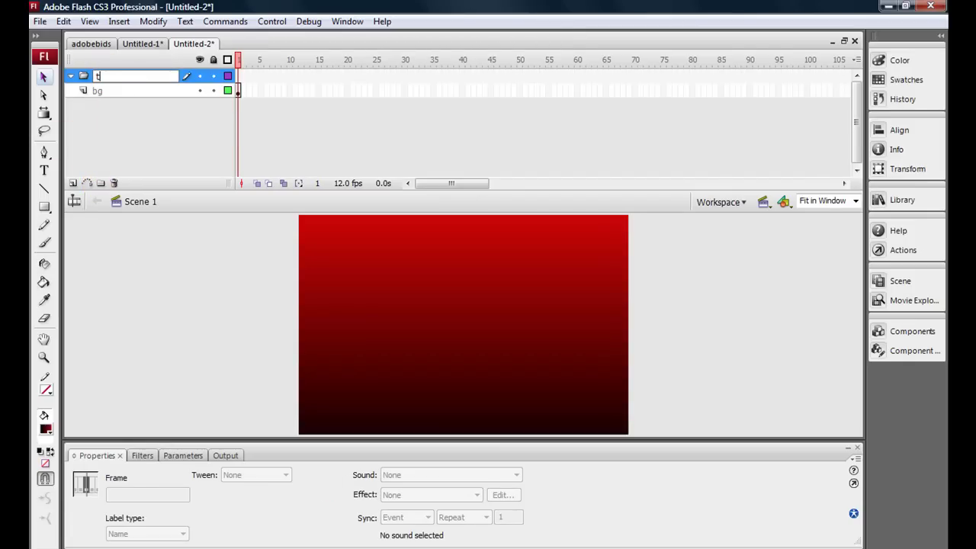
pyautogui.write('itle')
pyautogui.click(120, 74)
pyautogui.press('s')
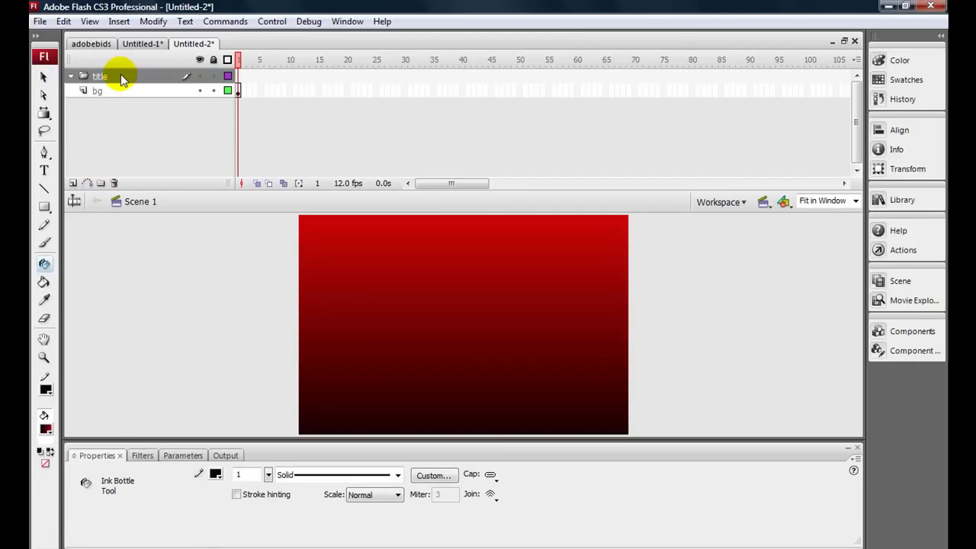
# Step: Rename the title folder to titles
pyautogui.click(123, 79)
pyautogui.rightClick(124, 80)
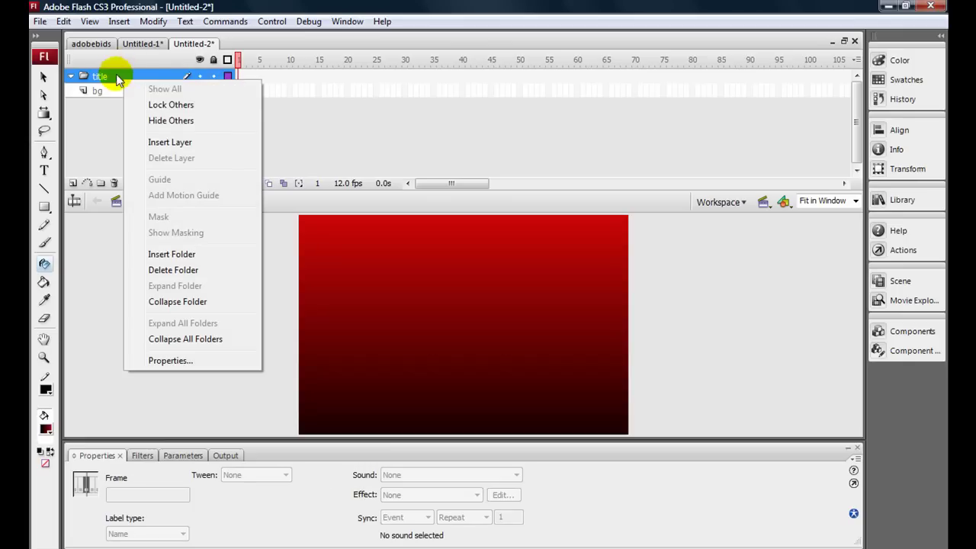
pyautogui.click(121, 77)
pyautogui.doubleClick(122, 77)
pyautogui.click(119, 78)
pyautogui.write('s')
pyautogui.press('Return')
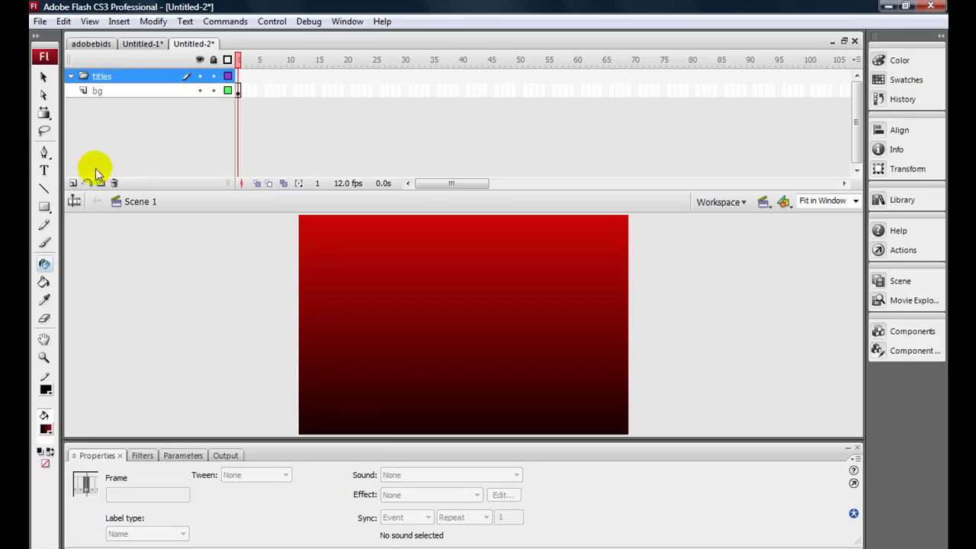
# Step: Add a new layer inside the titles folder and name it maintitle
pyautogui.click(73, 183)
pyautogui.moveTo(126, 76); pyautogui.dragTo(113, 107)
pyautogui.doubleClick(119, 91)
pyautogui.press('BackSpace')
pyautogui.write('maintitle')
pyautogui.press('Return')
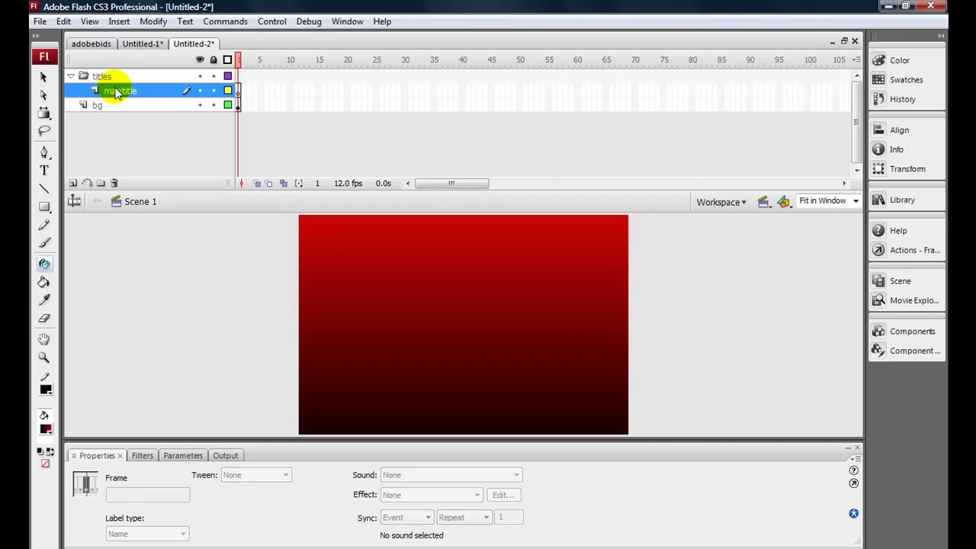
# Step: In Untitled-1, select the locoLeaF title clip on frame 5 of the Main Title layer
pyautogui.click(143, 44)
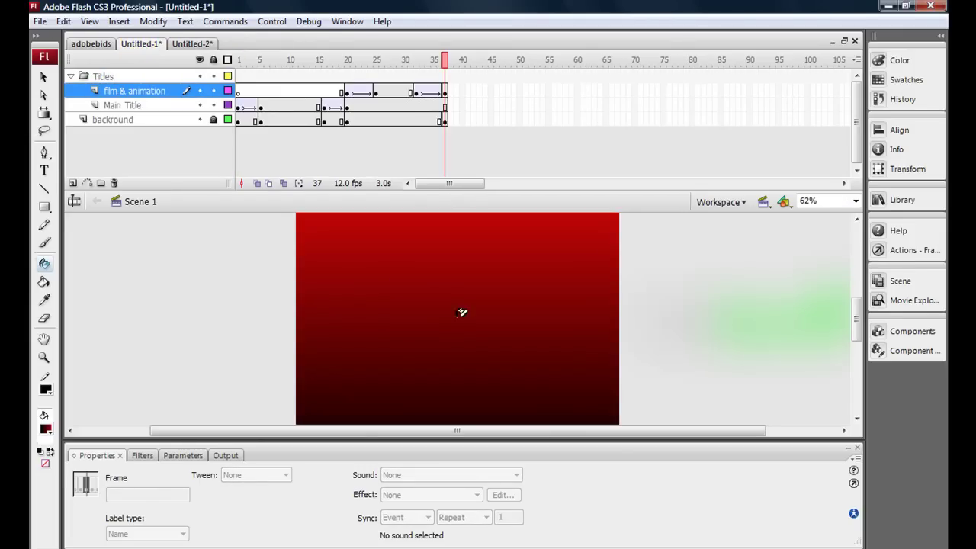
pyautogui.click(273, 59)
pyautogui.click(239, 105)
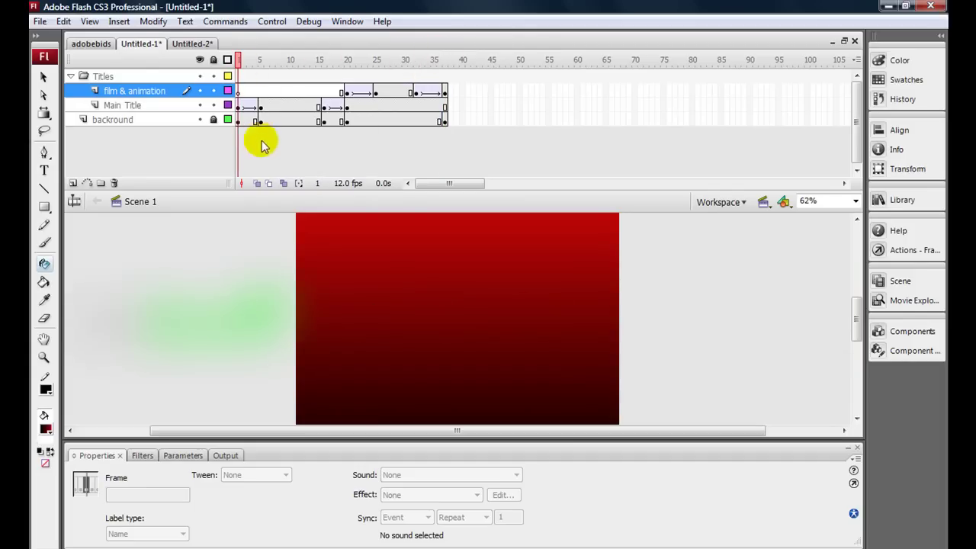
pyautogui.click(259, 105)
pyautogui.press('v')
pyautogui.click(481, 322)
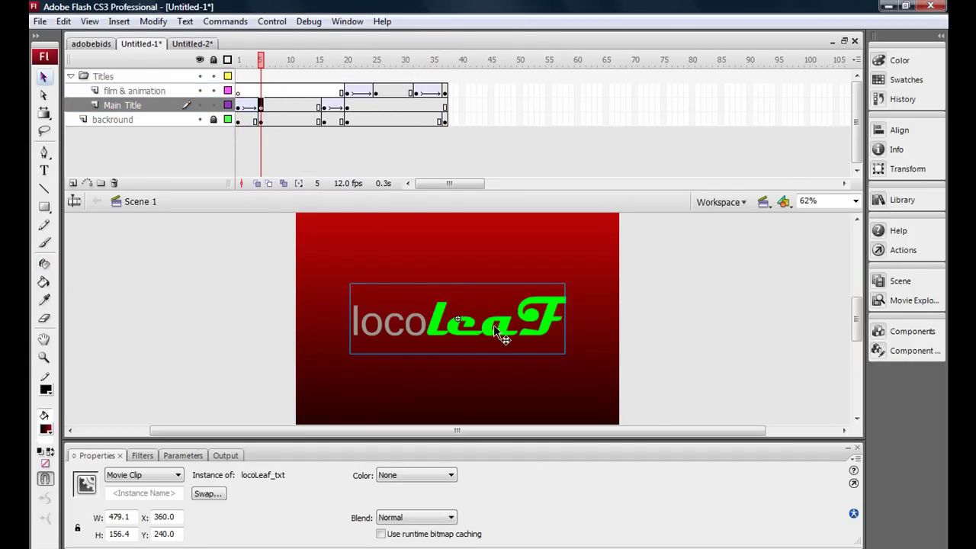
# Step: Paste the title clip into Untitled-2 and open its text for editing
pyautogui.click(192, 43)
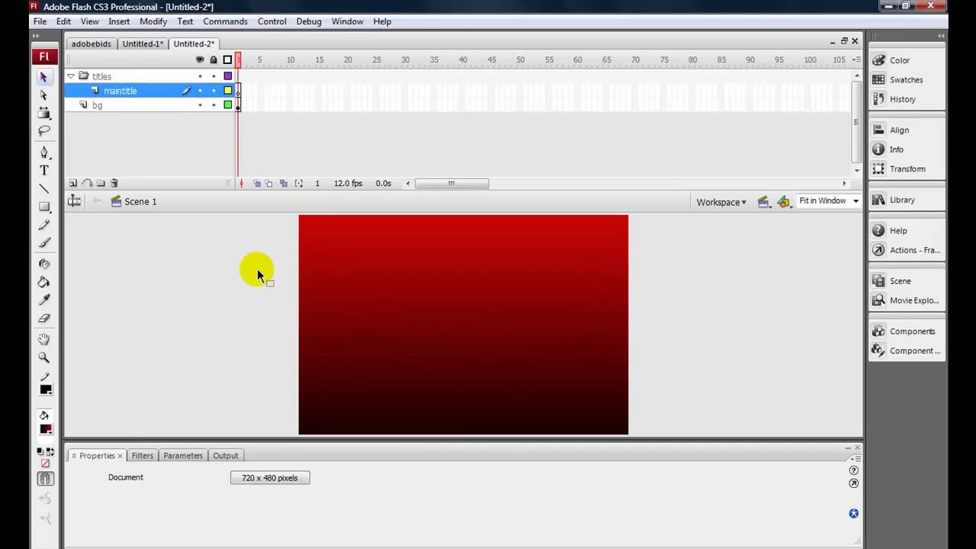
pyautogui.hotkey('ctrl', 'v')
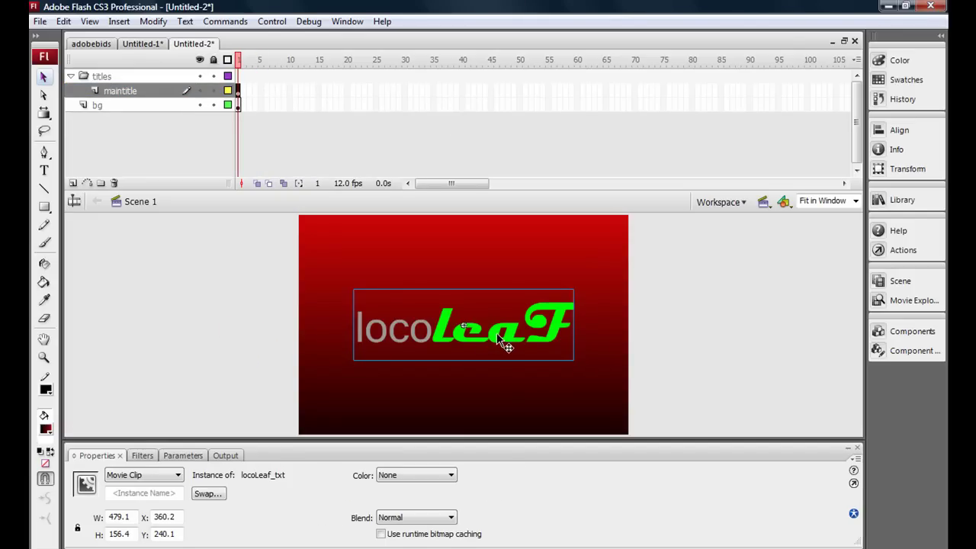
pyautogui.doubleClick(494, 334)
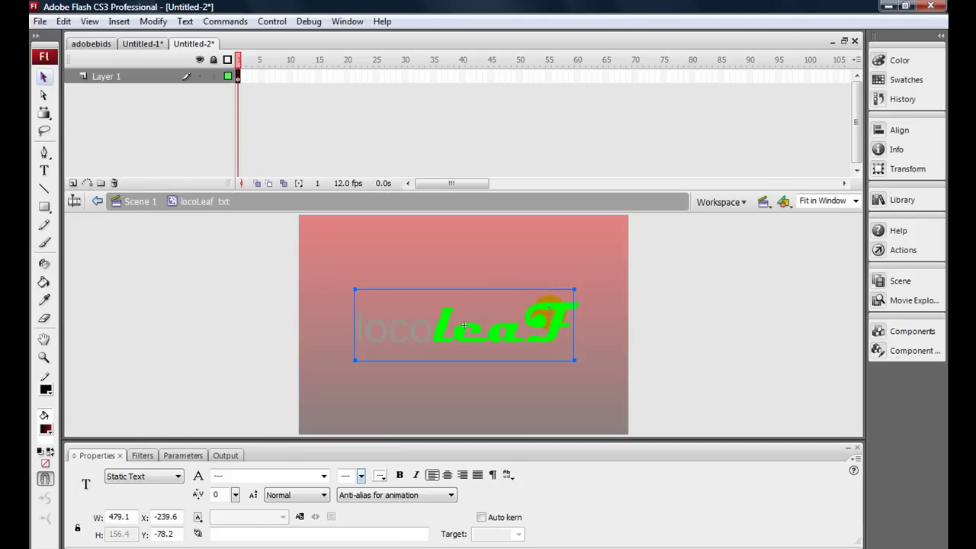
pyautogui.doubleClick(435, 312)
# Step: Inspect the fonts of 'loco' (gray Mangal) and 'leaF' (green Magneto)
pyautogui.moveTo(435, 319); pyautogui.dragTo(576, 324)
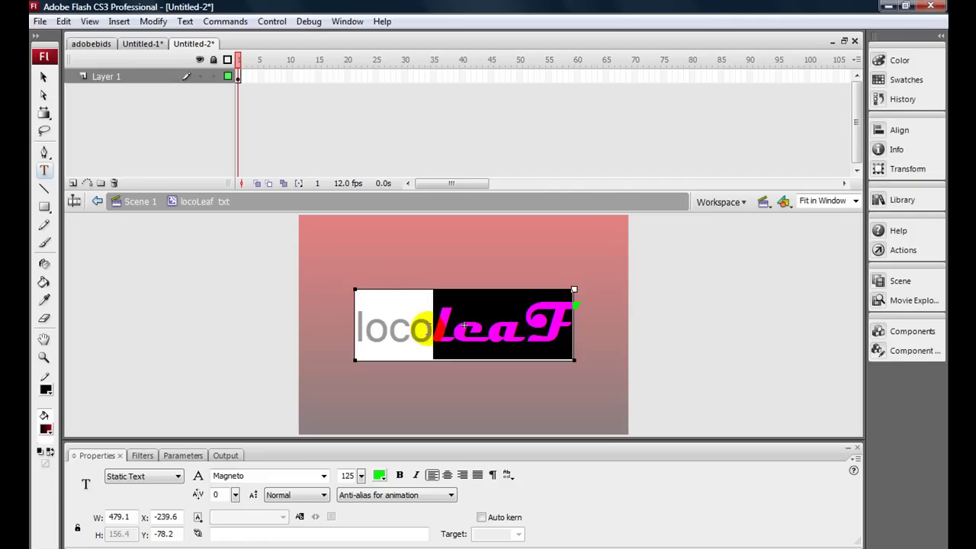
pyautogui.moveTo(421, 329); pyautogui.dragTo(352, 333)
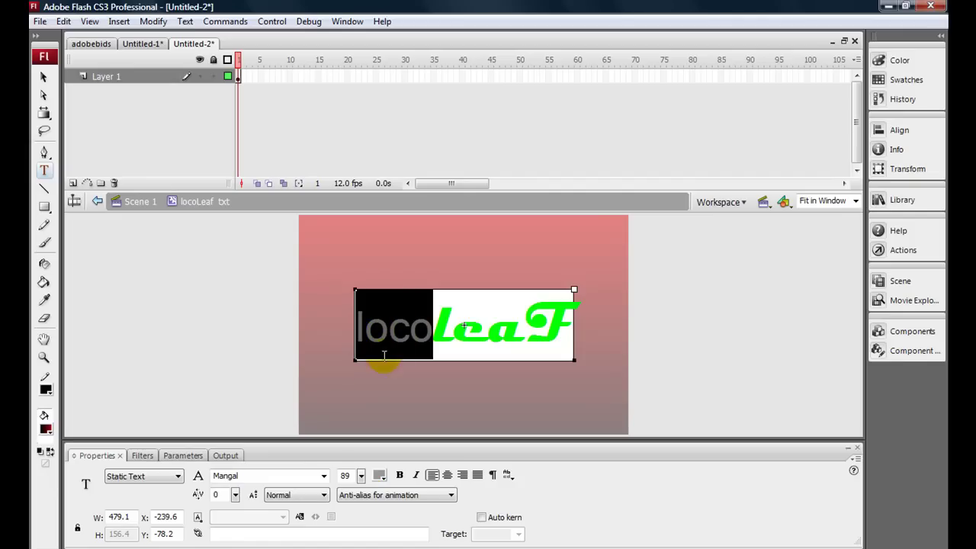
pyautogui.moveTo(430, 341); pyautogui.dragTo(455, 329)
pyautogui.click(452, 333)
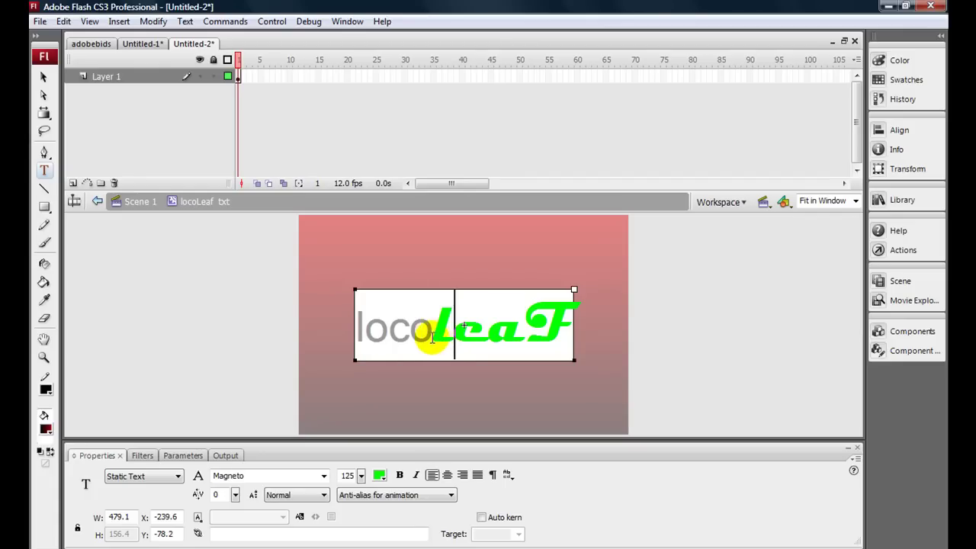
pyautogui.click(406, 333)
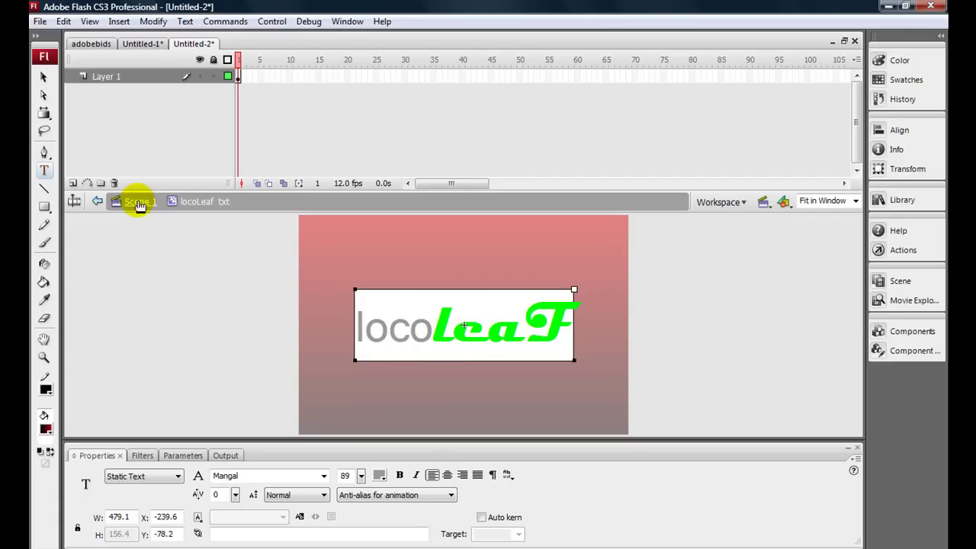
# Step: Leave text editing, return to Scene 1 and deselect the title clip
pyautogui.moveTo(526, 327); pyautogui.dragTo(573, 328)
pyautogui.click(381, 332)
pyautogui.click(136, 201)
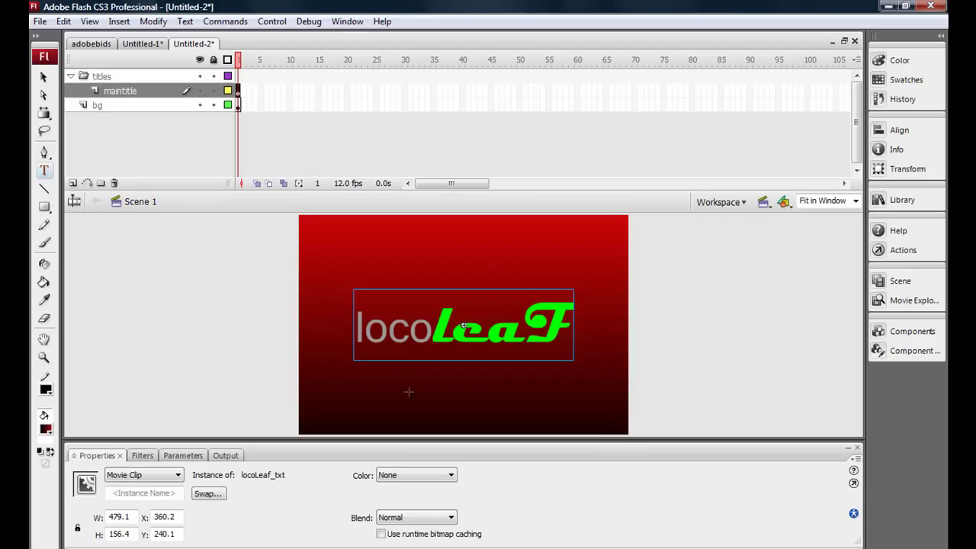
pyautogui.press('v')
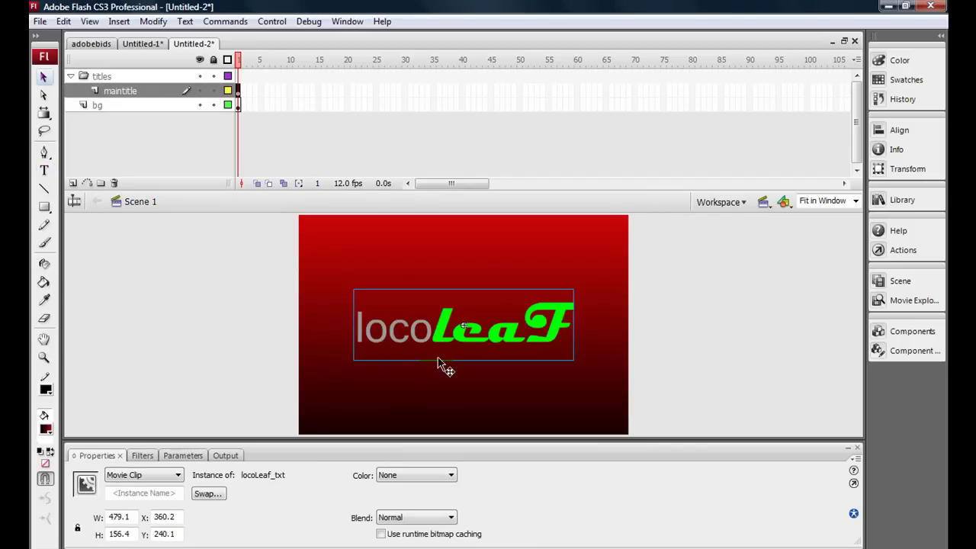
pyautogui.click(679, 323)
pyautogui.click(562, 336)
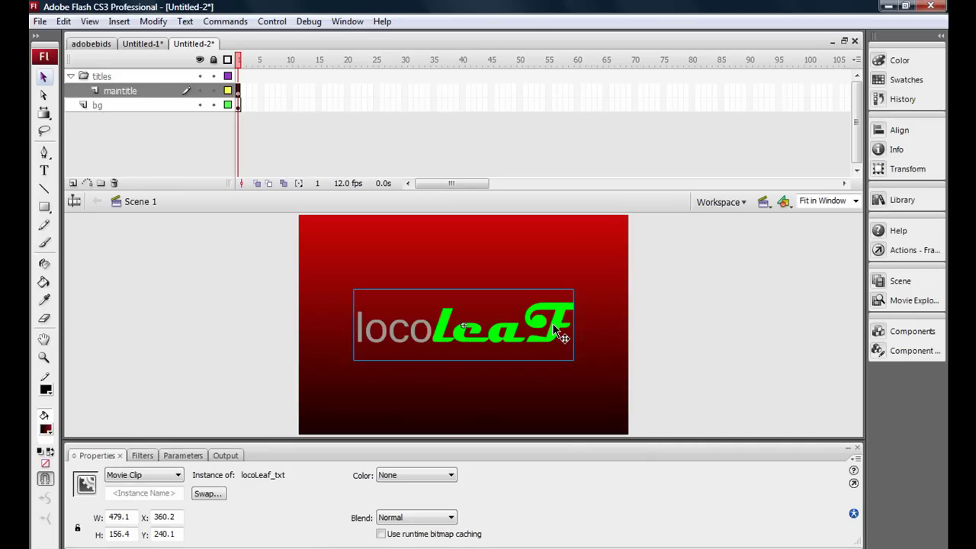
pyautogui.click(690, 297)
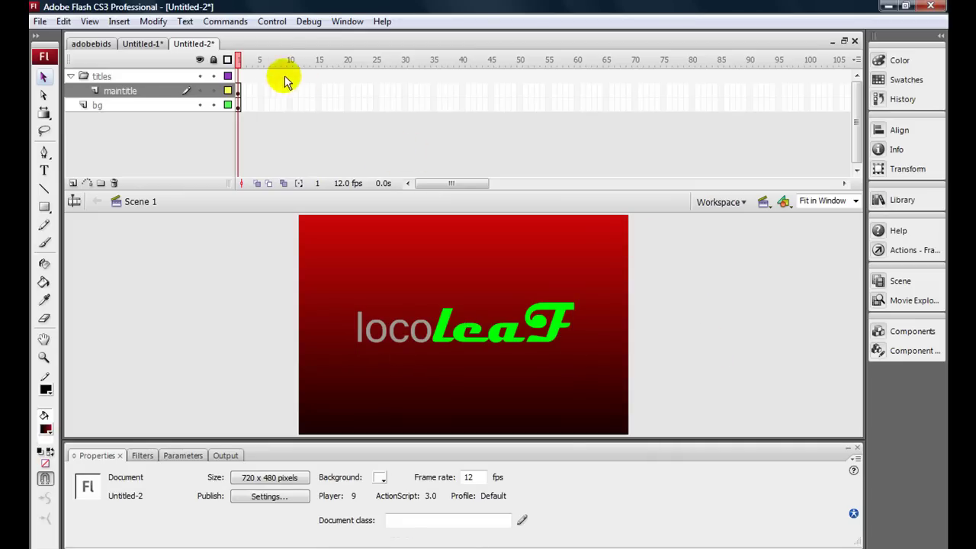
# Step: Insert keyframes at frames 5, 10 and 15 on the maintitle layer
pyautogui.click(261, 91)
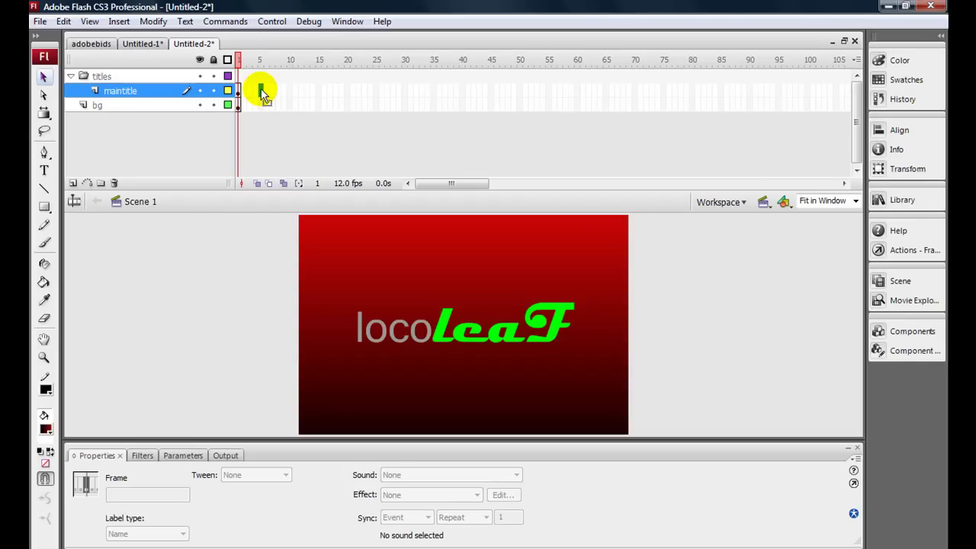
pyautogui.press('F6')
pyautogui.click(291, 93)
pyautogui.press('F6')
pyautogui.click(319, 93)
pyautogui.press('F6')
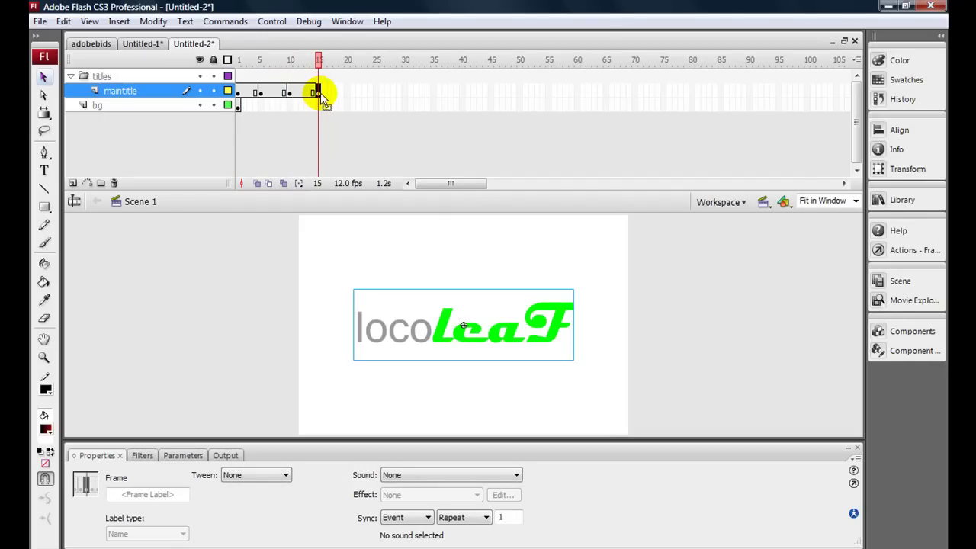
# Step: Move the frame 15 keyframe to frame 19 and the frame 10 keyframe later, then scrub to preview
pyautogui.moveTo(320, 93); pyautogui.dragTo(342, 92)
pyautogui.click(341, 93)
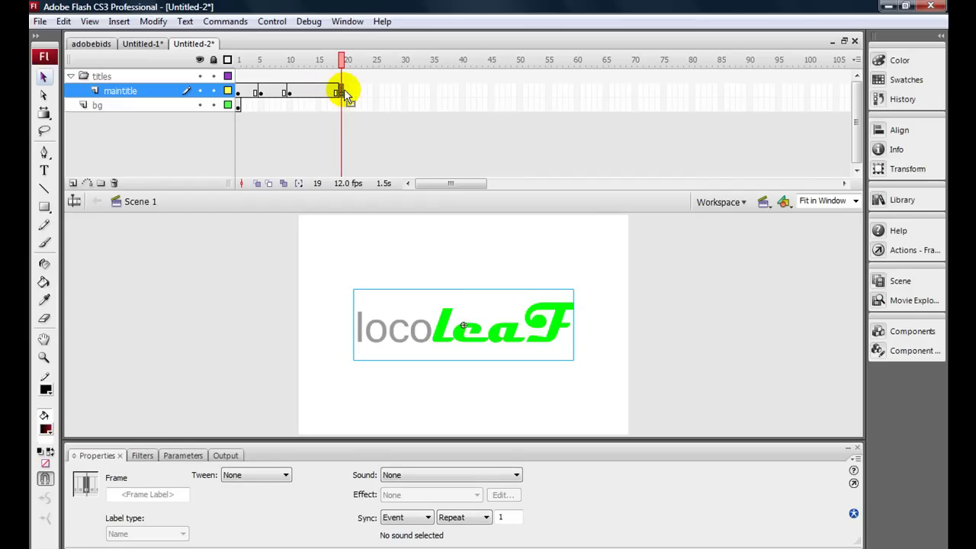
pyautogui.click(290, 92)
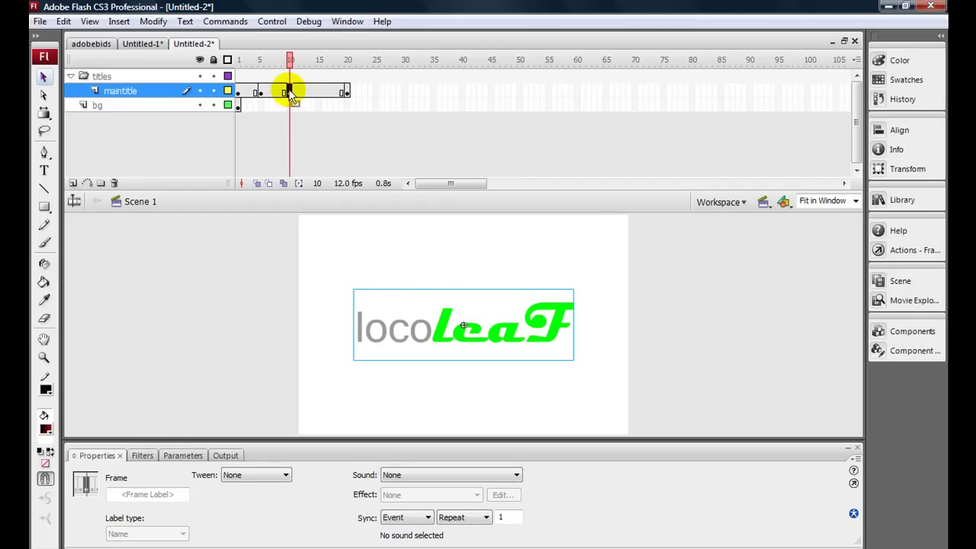
pyautogui.moveTo(289, 92); pyautogui.dragTo(318, 92)
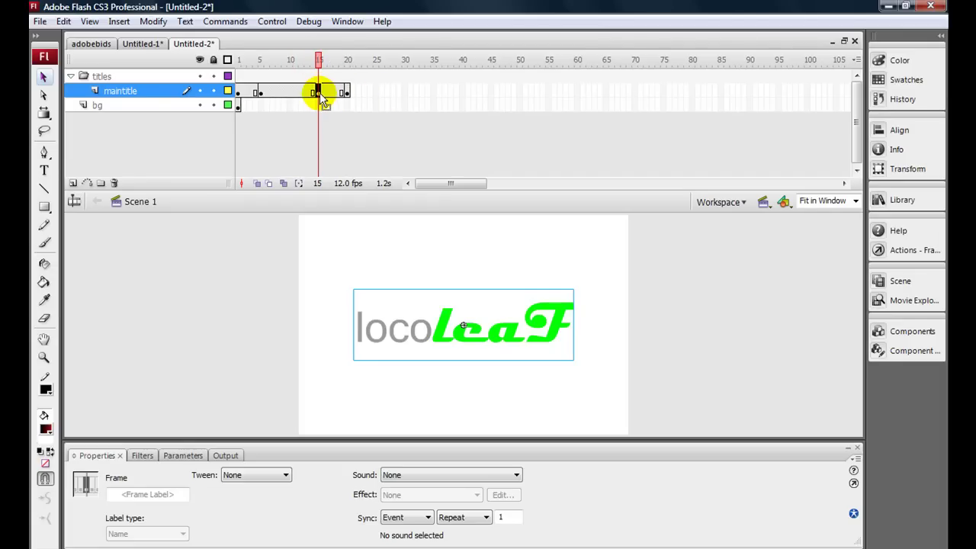
pyautogui.moveTo(314, 60); pyautogui.dragTo(321, 79)
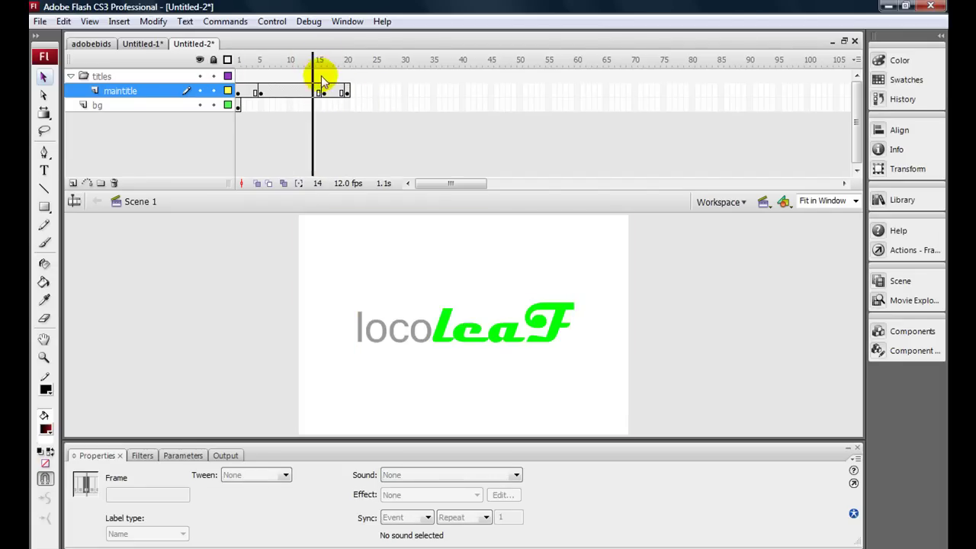
# Step: Extend bg through frame 20 and shift the frame-1 title off-stage left to X -290.8
pyautogui.click(348, 106)
pyautogui.press('F5')
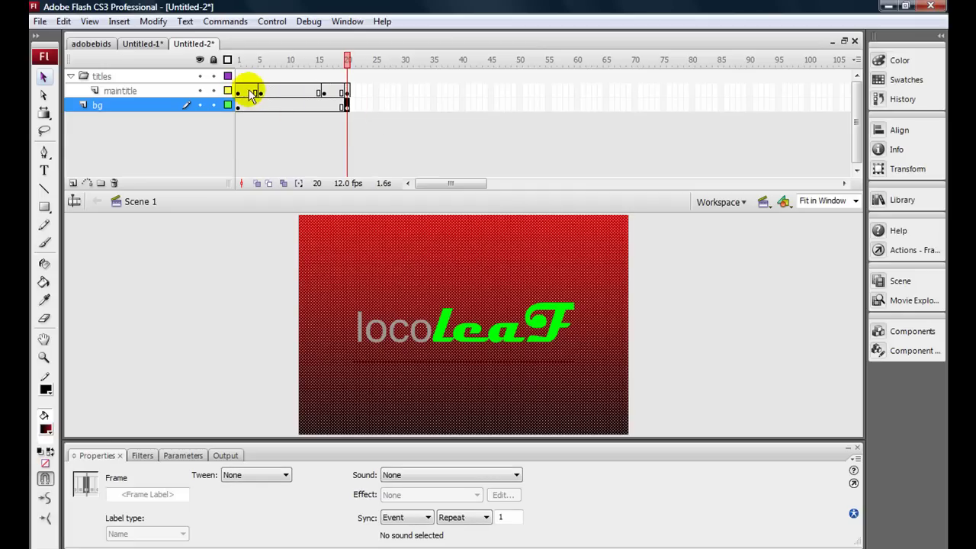
pyautogui.click(259, 92)
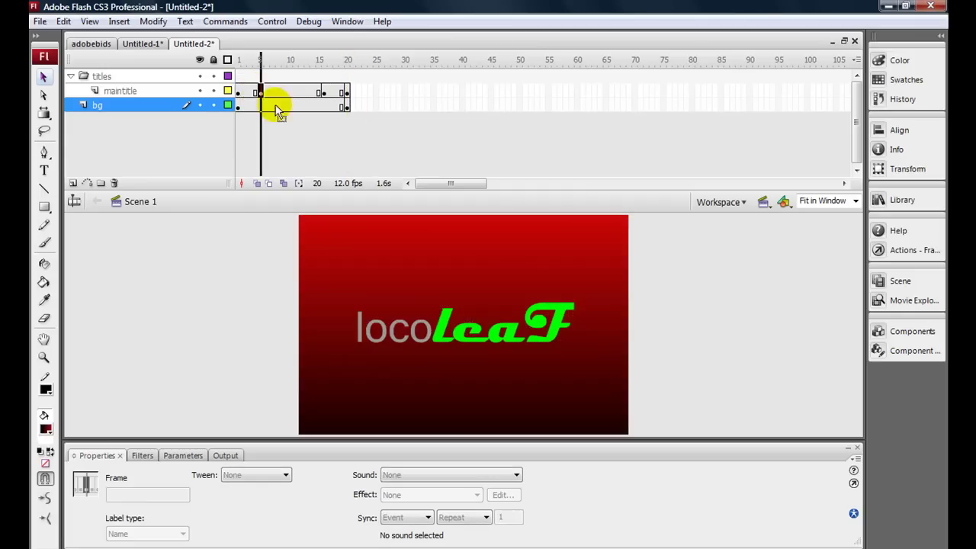
pyautogui.click(481, 339)
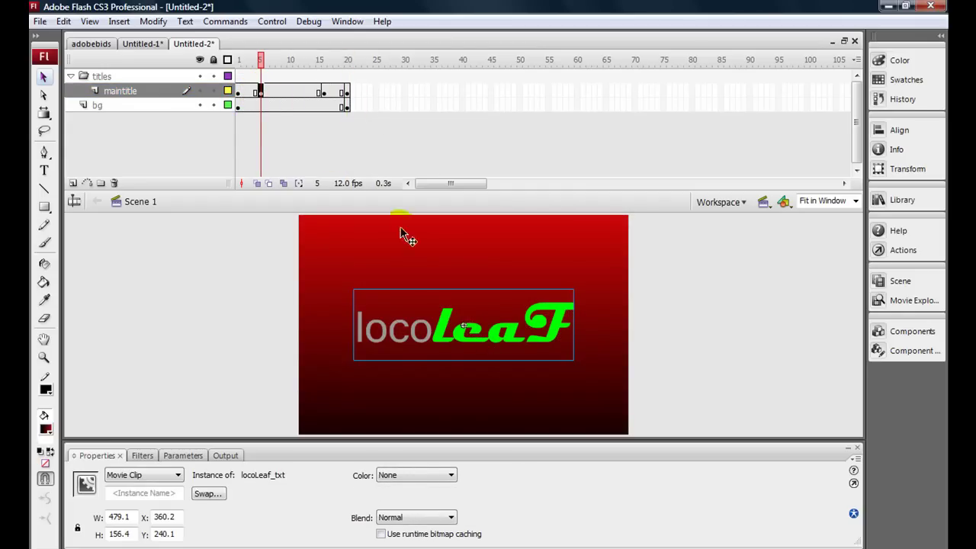
pyautogui.click(243, 93)
pyautogui.click(467, 341)
pyautogui.hotkey('shift', 'Left')
pyautogui.hotkey('shift', 'Left')
pyautogui.hotkey('shift', 'Left')
pyautogui.hotkey('shift', 'Left')
pyautogui.hotkey('shift', 'Left')
pyautogui.hotkey('shift', 'Left')
pyautogui.hotkey('shift', 'Left')
pyautogui.hotkey('shift', 'Left')
pyautogui.hotkey('shift', 'Left')
pyautogui.hotkey('shift', 'Left')
pyautogui.hotkey('shift', 'Left')
pyautogui.hotkey('shift', 'Left')
pyautogui.hotkey('shift', 'Left')
pyautogui.hotkey('shift', 'Left')
pyautogui.hotkey('shift', 'Left')
pyautogui.hotkey('shift', 'Left')
pyautogui.hotkey('shift', 'Left')
pyautogui.hotkey('shift', 'Left')
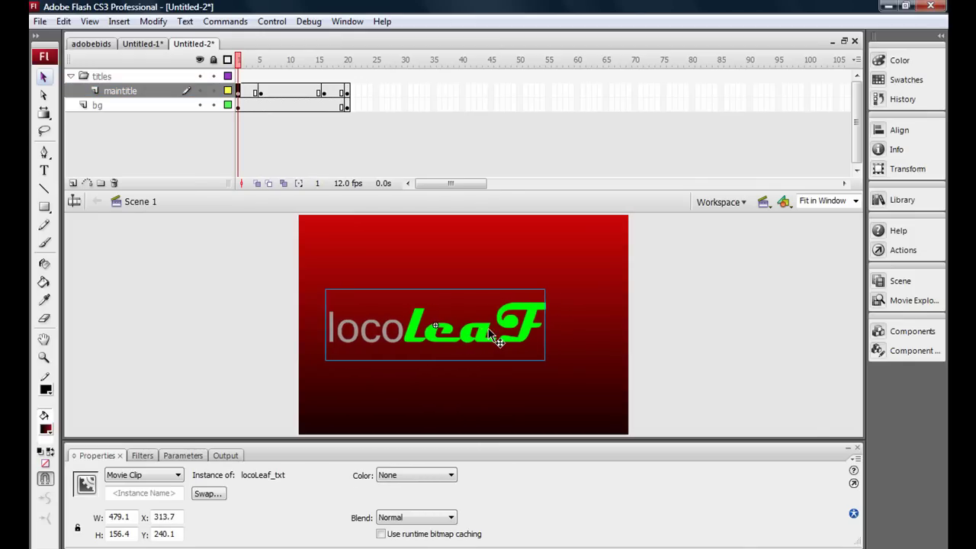
pyautogui.hotkey('shift', 'Left')
pyautogui.hotkey('shift', 'Left')
pyautogui.hotkey('shift', 'Left')
pyautogui.hotkey('shift', 'Left')
pyautogui.hotkey('shift', 'Left')
pyautogui.hotkey('shift', 'Left')
pyautogui.hotkey('shift', 'Left')
pyautogui.hotkey('shift', 'Left')
pyautogui.hotkey('shift', 'Left')
pyautogui.hotkey('shift', 'Left')
pyautogui.hotkey('shift', 'Left')
pyautogui.hotkey('shift', 'Left')
pyautogui.hotkey('shift', 'Left')
pyautogui.hotkey('shift', 'Left')
pyautogui.hotkey('shift', 'Left')
pyautogui.hotkey('shift', 'Left')
pyautogui.hotkey('shift', 'Left')
pyautogui.hotkey('shift', 'Left')
pyautogui.hotkey('shift', 'Left')
pyautogui.hotkey('shift', 'Left')
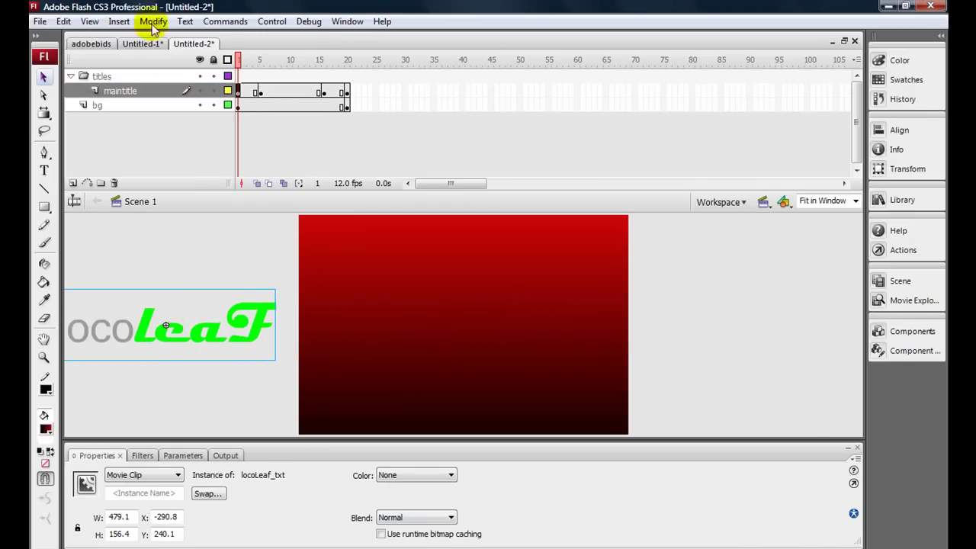
# Step: Show rulers and drag vertical guides to the left and right edges of the stage
pyautogui.click(89, 21)
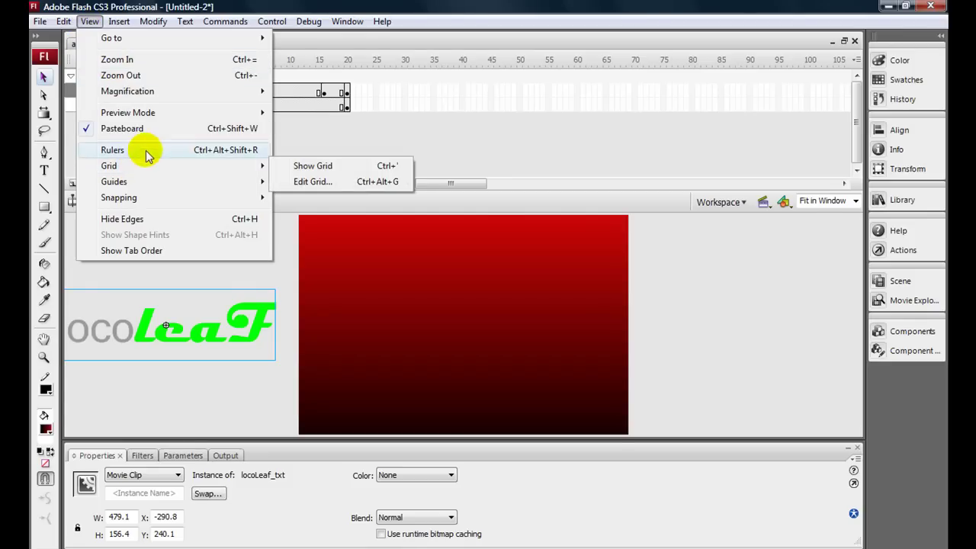
pyautogui.click(142, 149)
pyautogui.moveTo(67, 273); pyautogui.dragTo(290, 322)
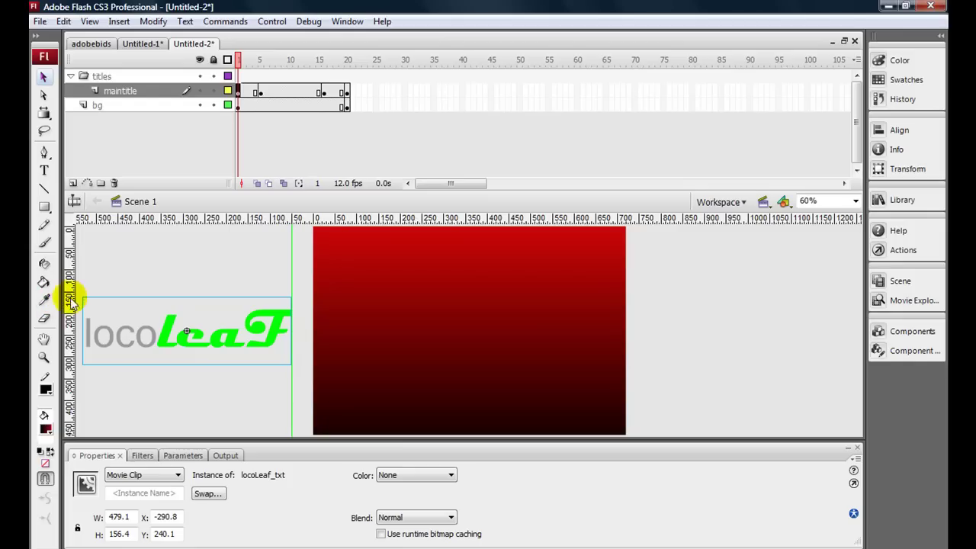
pyautogui.moveTo(69, 300); pyautogui.dragTo(649, 344)
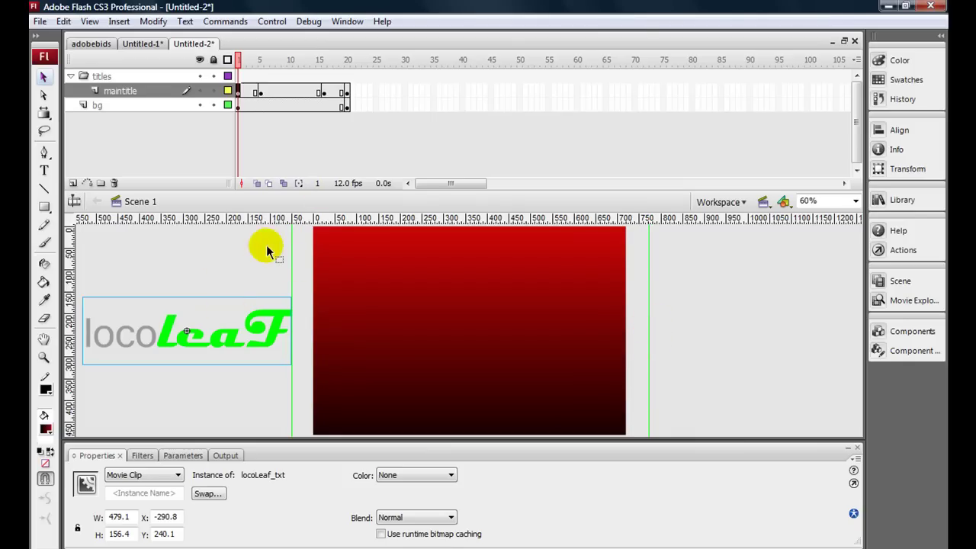
# Step: Give the frame-1 title a Blur filter of 100 with High quality
pyautogui.click(267, 250)
pyautogui.click(241, 92)
pyautogui.click(276, 325)
pyautogui.click(141, 456)
pyautogui.click(92, 481)
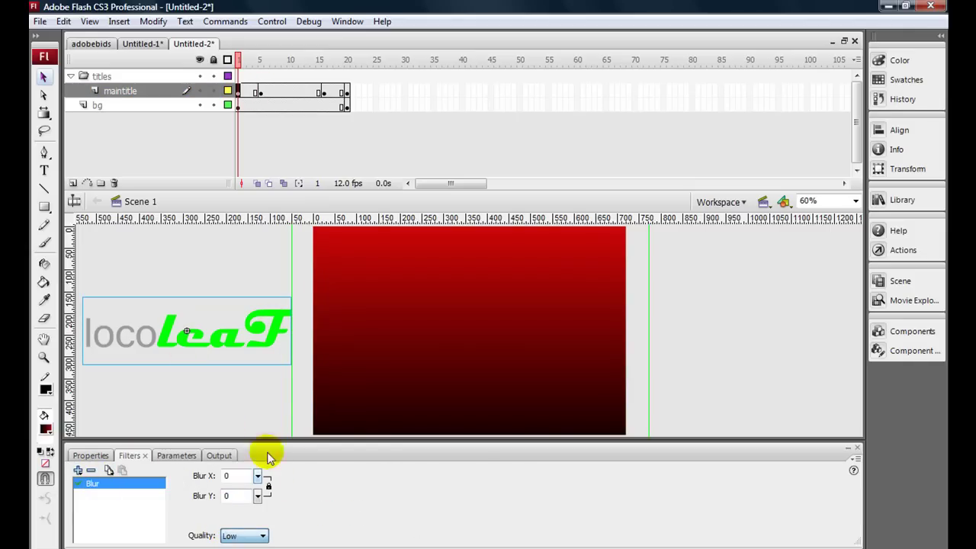
pyautogui.moveTo(258, 473); pyautogui.dragTo(260, 409)
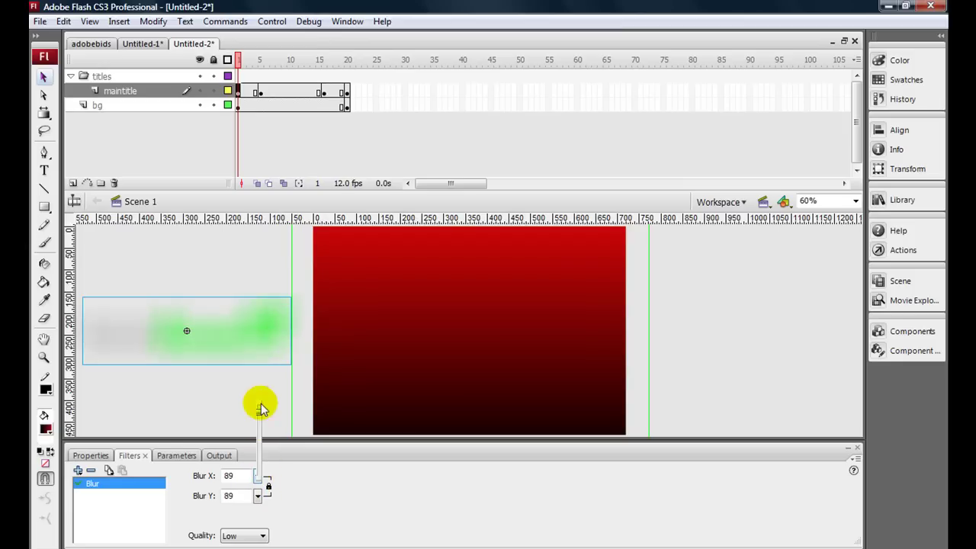
pyautogui.click(262, 535)
pyautogui.click(244, 548)
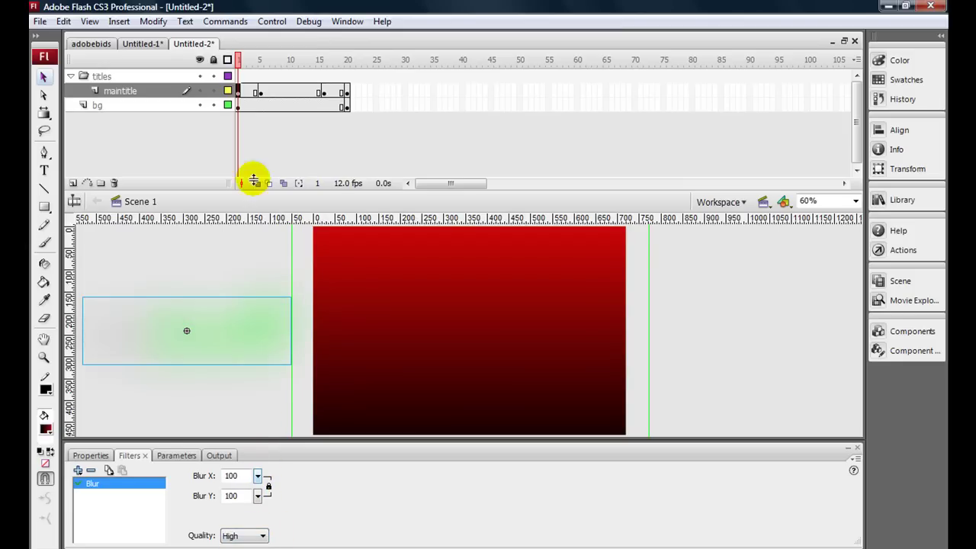
# Step: At frame 20, push the title off-stage right and blur it to 100 with High quality
pyautogui.click(345, 92)
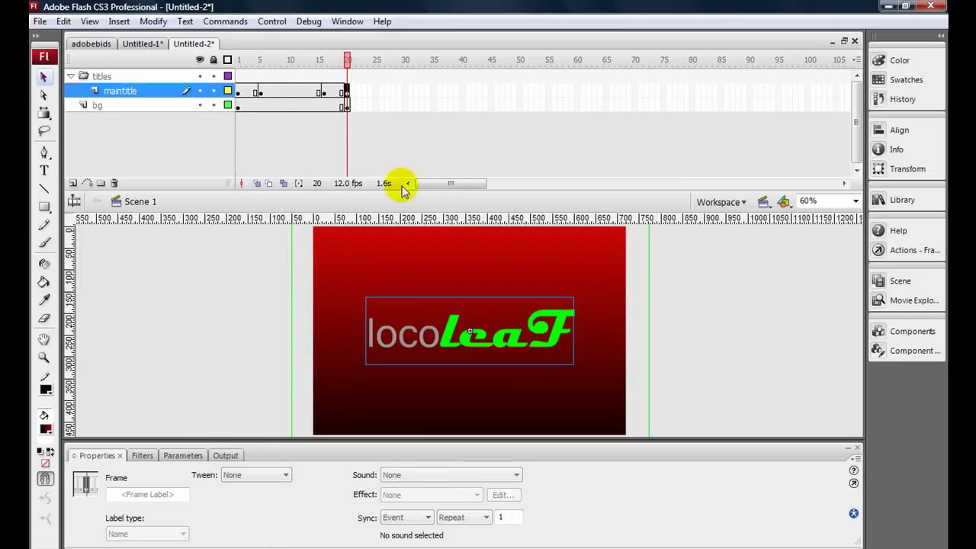
pyautogui.click(558, 329)
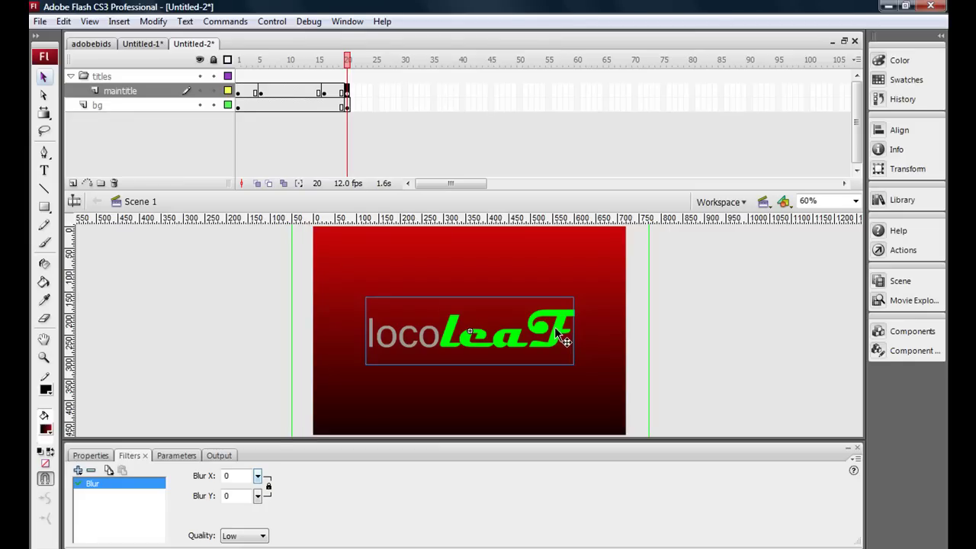
pyautogui.hotkey('shift', 'Right')
pyautogui.hotkey('shift', 'Right')
pyautogui.hotkey('shift', 'Right')
pyautogui.hotkey('shift', 'Right')
pyautogui.hotkey('shift', 'Right')
pyautogui.hotkey('shift', 'Right')
pyautogui.hotkey('shift', 'Right')
pyautogui.hotkey('shift', 'Right')
pyautogui.hotkey('shift', 'Right')
pyautogui.hotkey('shift', 'Right')
pyautogui.hotkey('shift', 'Right')
pyautogui.hotkey('shift', 'Right')
pyautogui.hotkey('shift', 'Right')
pyautogui.hotkey('shift', 'Right')
pyautogui.hotkey('shift', 'Right')
pyautogui.hotkey('shift', 'Right')
pyautogui.hotkey('shift', 'Right')
pyautogui.hotkey('shift', 'Right')
pyautogui.hotkey('shift', 'Right')
pyautogui.hotkey('shift', 'Right')
pyautogui.hotkey('shift', 'Right')
pyautogui.hotkey('shift', 'Right')
pyautogui.hotkey('shift', 'Right')
pyautogui.hotkey('shift', 'Right')
pyautogui.hotkey('shift', 'Right')
pyautogui.hotkey('shift', 'Right')
pyautogui.hotkey('shift', 'Right')
pyautogui.hotkey('shift', 'Right')
pyautogui.hotkey('shift', 'Right')
pyautogui.hotkey('shift', 'Right')
pyautogui.hotkey('shift', 'Right')
pyautogui.hotkey('shift', 'Right')
pyautogui.hotkey('shift', 'Right')
pyautogui.hotkey('shift', 'Right')
pyautogui.hotkey('shift', 'Right')
pyautogui.hotkey('shift', 'Right')
pyautogui.hotkey('shift', 'Right')
pyautogui.hotkey('shift', 'Right')
pyautogui.hotkey('shift', 'Right')
pyautogui.hotkey('shift', 'Right')
pyautogui.press('Left')
pyautogui.press('Left')
pyautogui.press('Left')
pyautogui.press('Left')
pyautogui.press('Left')
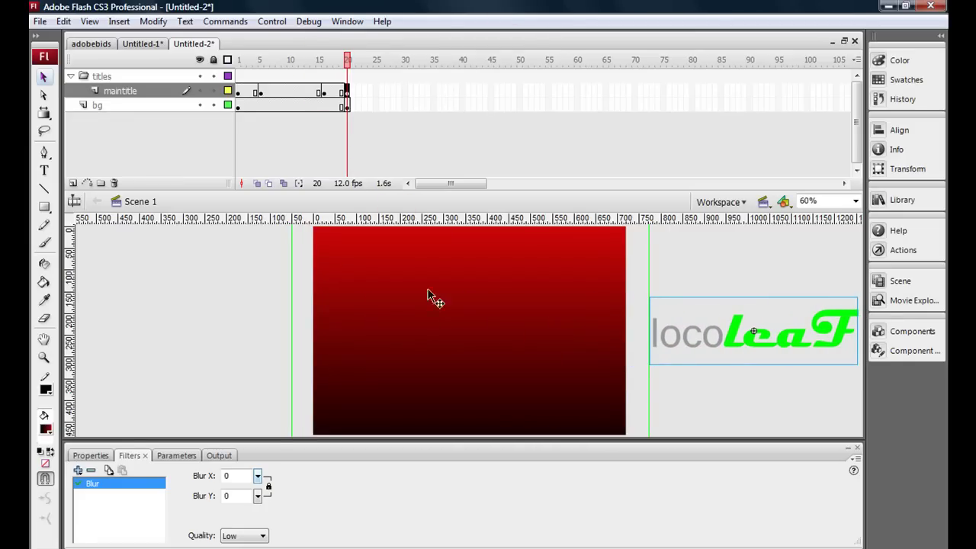
pyautogui.moveTo(258, 476); pyautogui.dragTo(248, 396)
pyautogui.click(244, 535)
pyautogui.click(240, 524)
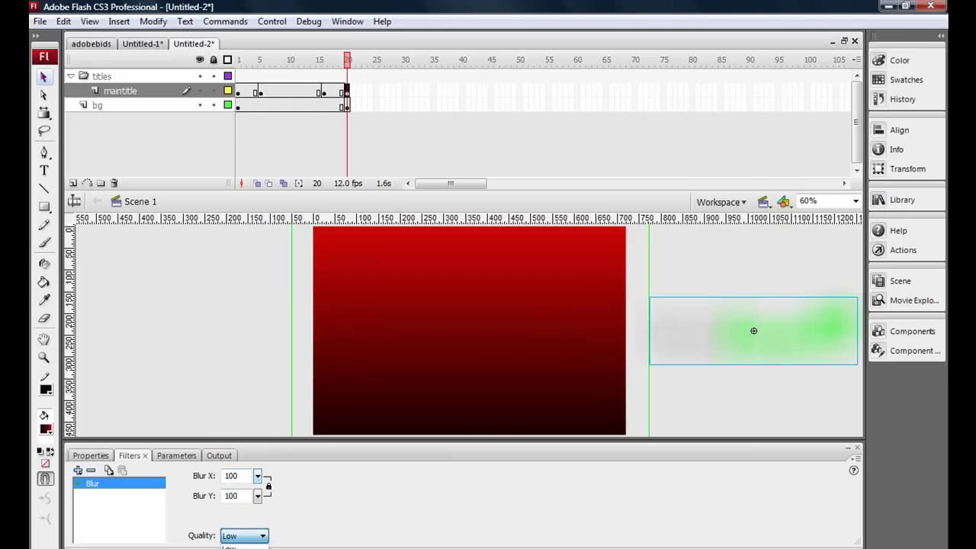
# Step: Apply Motion tweens starting at frames 16 and 1 on maintitle, then play the preview
pyautogui.click(324, 91)
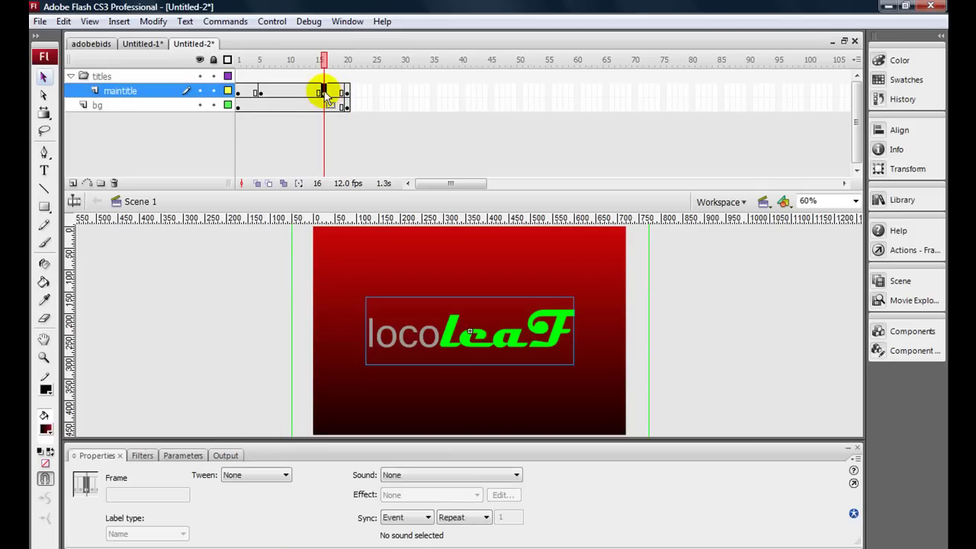
pyautogui.click(255, 475)
pyautogui.click(244, 495)
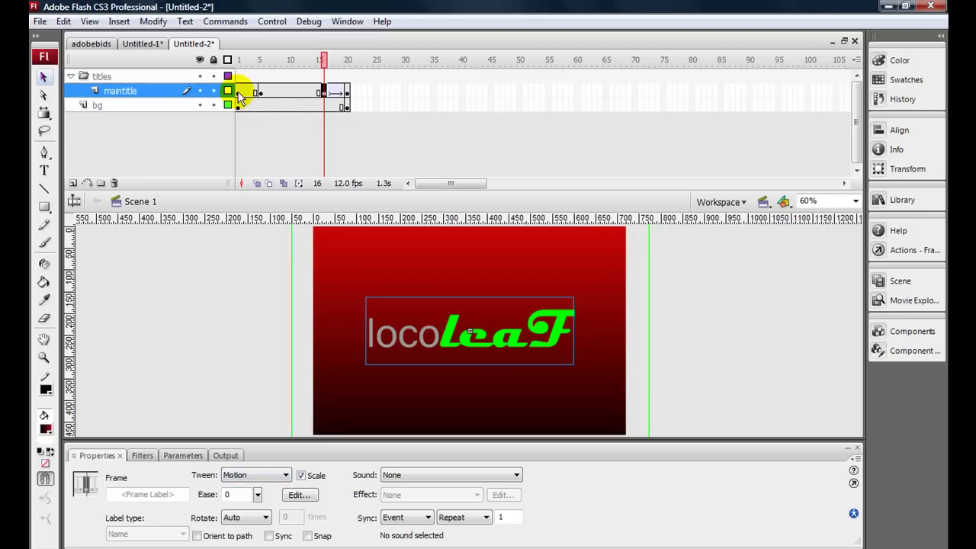
pyautogui.click(239, 94)
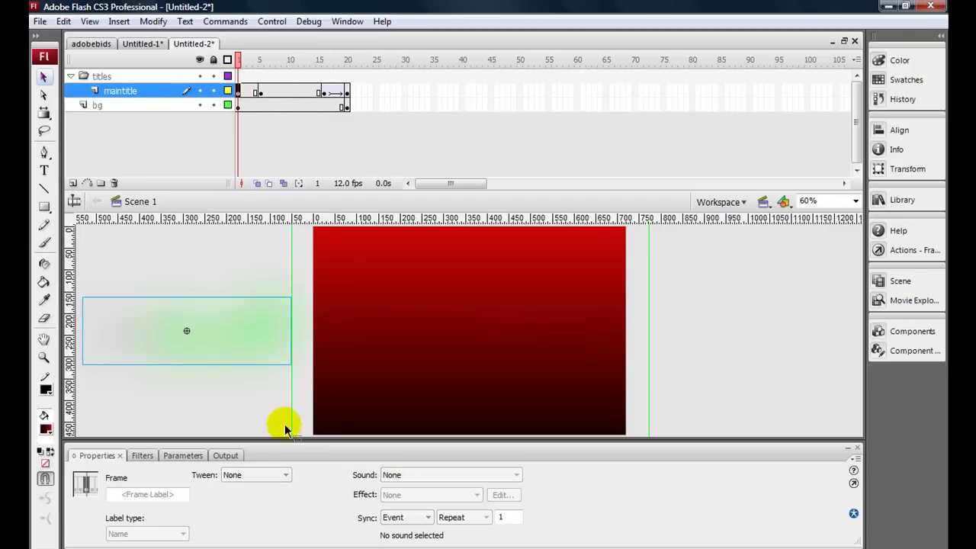
pyautogui.click(259, 476)
pyautogui.click(259, 497)
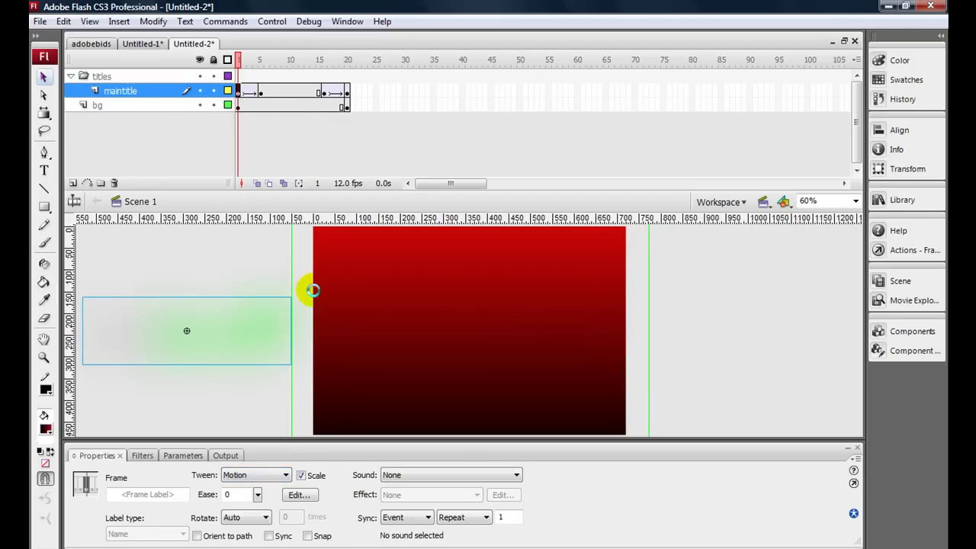
pyautogui.press('Return')
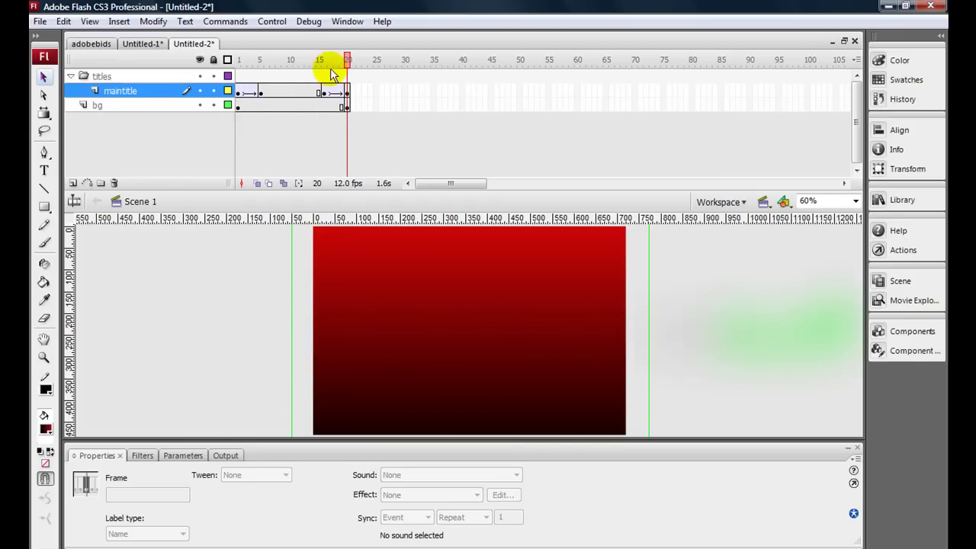
# Step: Add a new layer named 'film and animation' above the maintitle layer
pyautogui.click(72, 183)
pyautogui.click(122, 90)
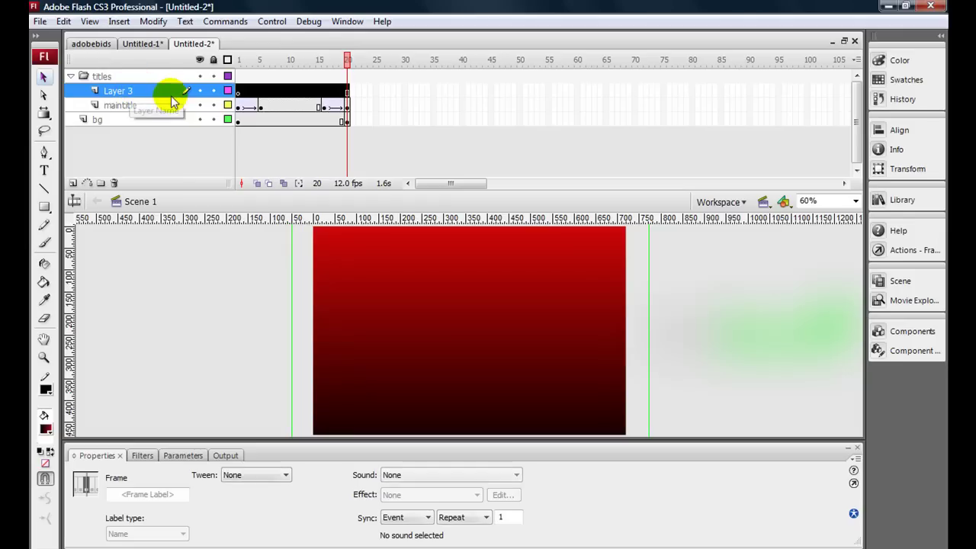
pyautogui.doubleClick(123, 91)
pyautogui.write('film')
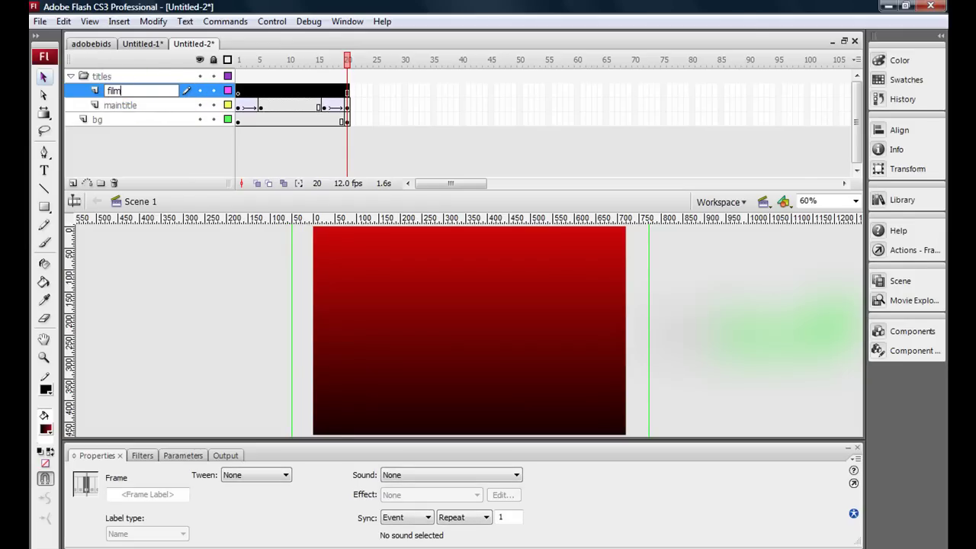
pyautogui.write(' and animation')
pyautogui.press('Return')
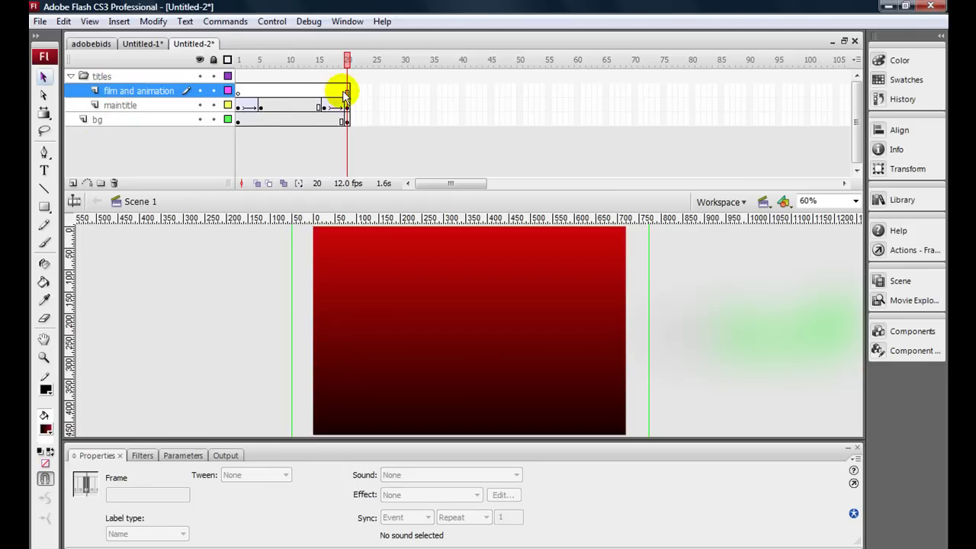
# Step: On frame 20, type the caption 'Film and Animation' in a text box near the stage top
pyautogui.click(347, 91)
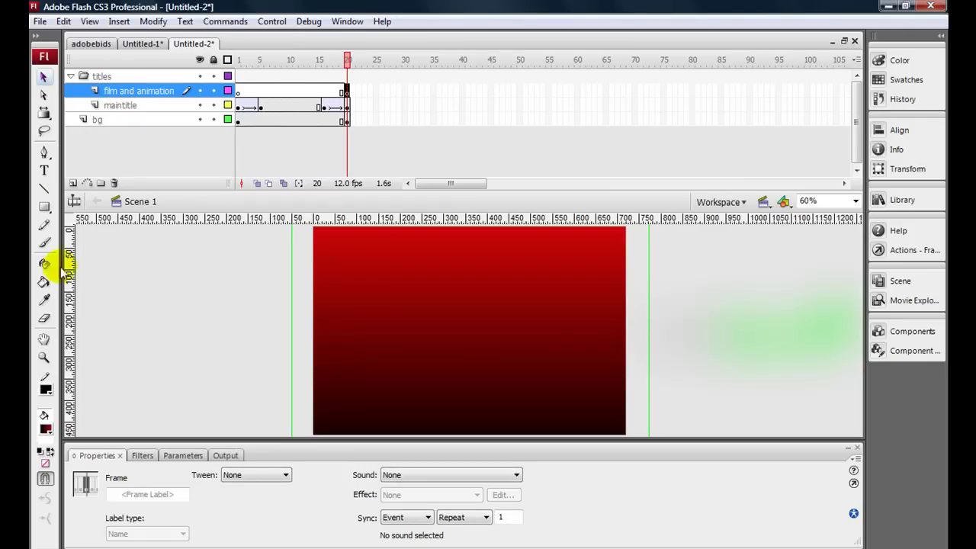
pyautogui.click(46, 171)
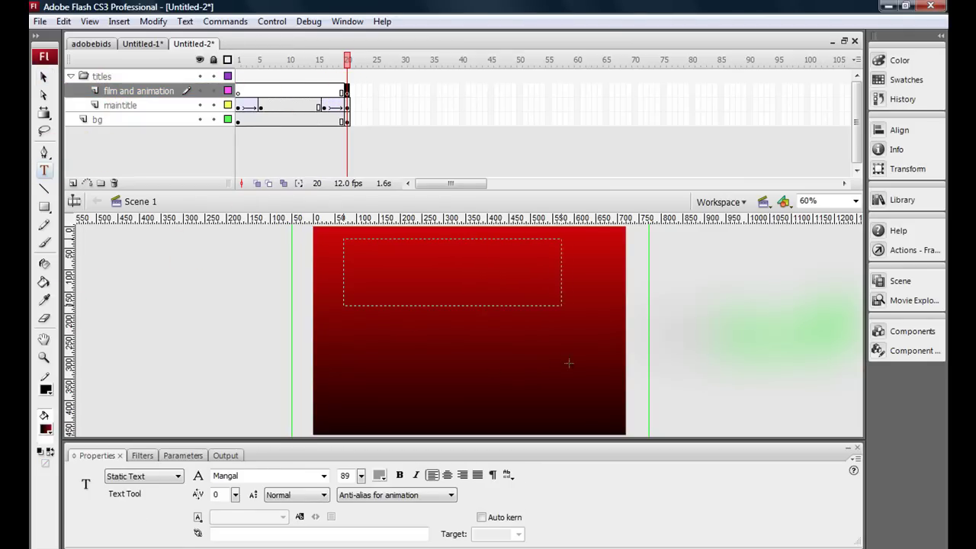
pyautogui.moveTo(568, 361); pyautogui.dragTo(570, 361)
pyautogui.write('filem')
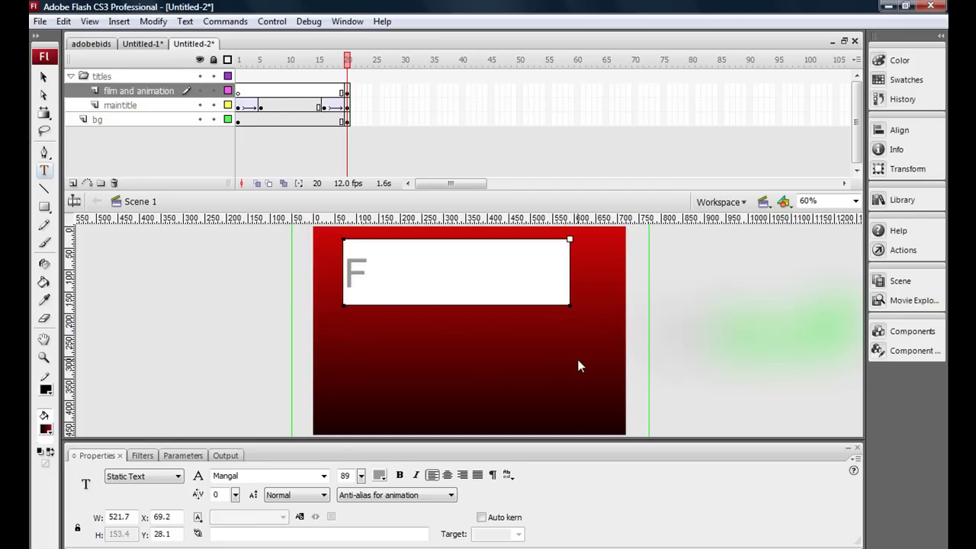
pyautogui.write('em ')
pyautogui.write('nimation')
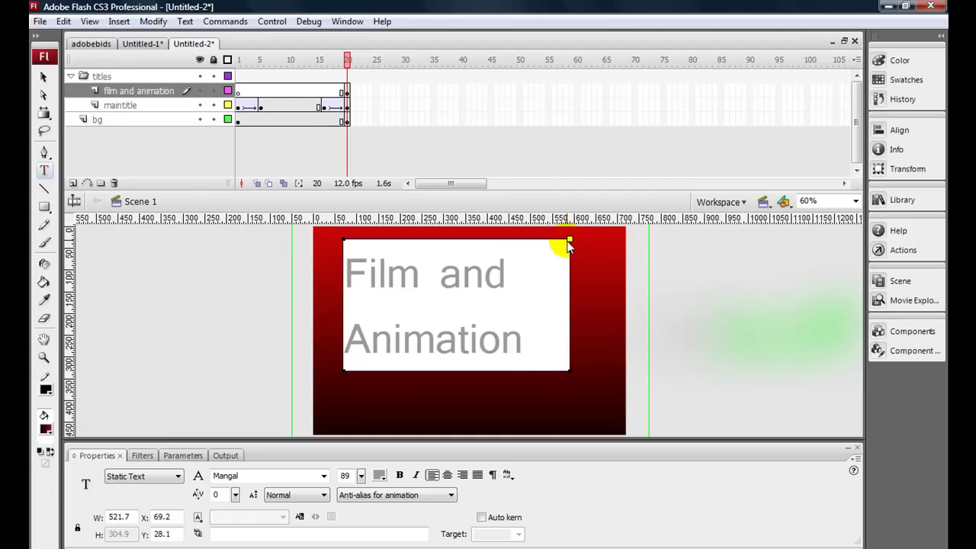
# Step: Set the caption's font size to 50 and fit its text box to one line
pyautogui.moveTo(570, 239); pyautogui.dragTo(483, 294)
pyautogui.click(435, 283)
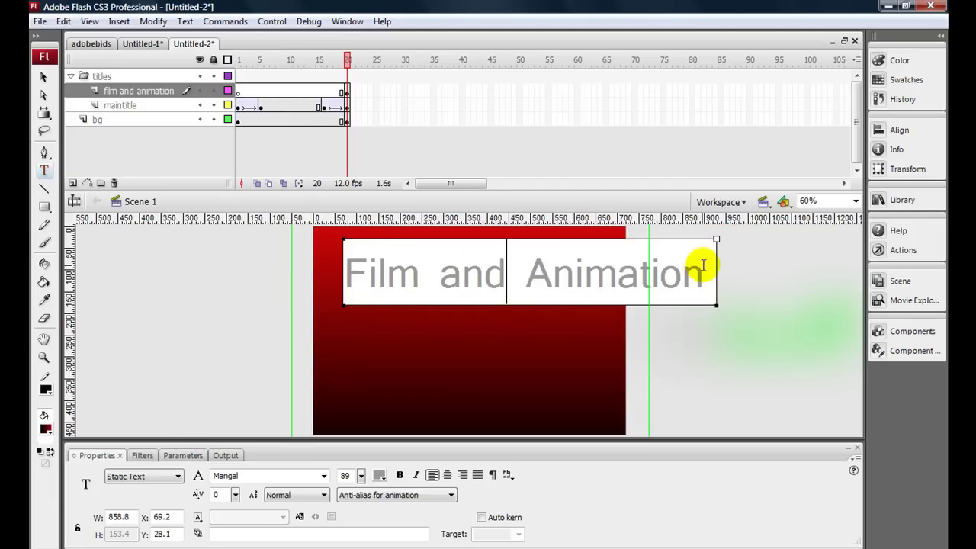
pyautogui.moveTo(697, 269); pyautogui.dragTo(344, 270)
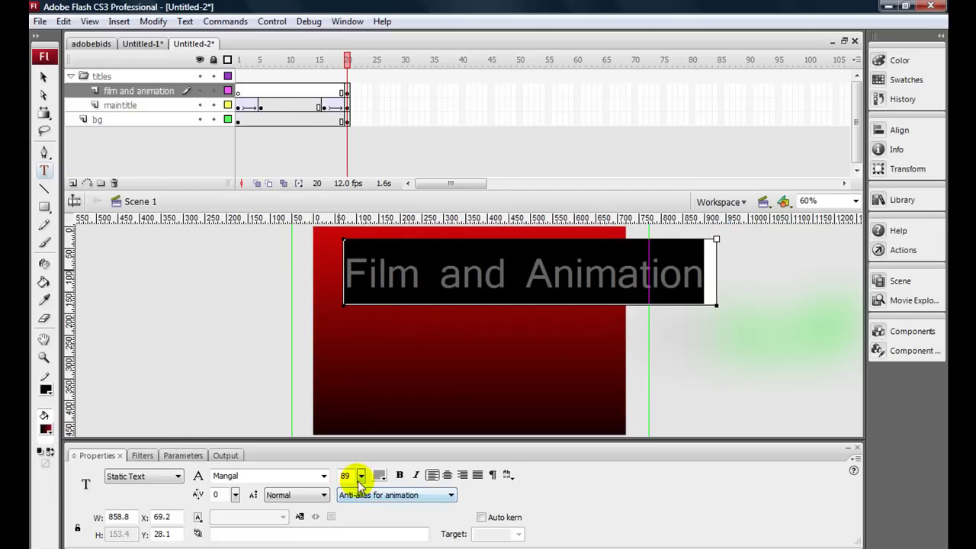
pyautogui.moveTo(361, 475); pyautogui.dragTo(360, 507)
pyautogui.write('50')
pyautogui.press('Return')
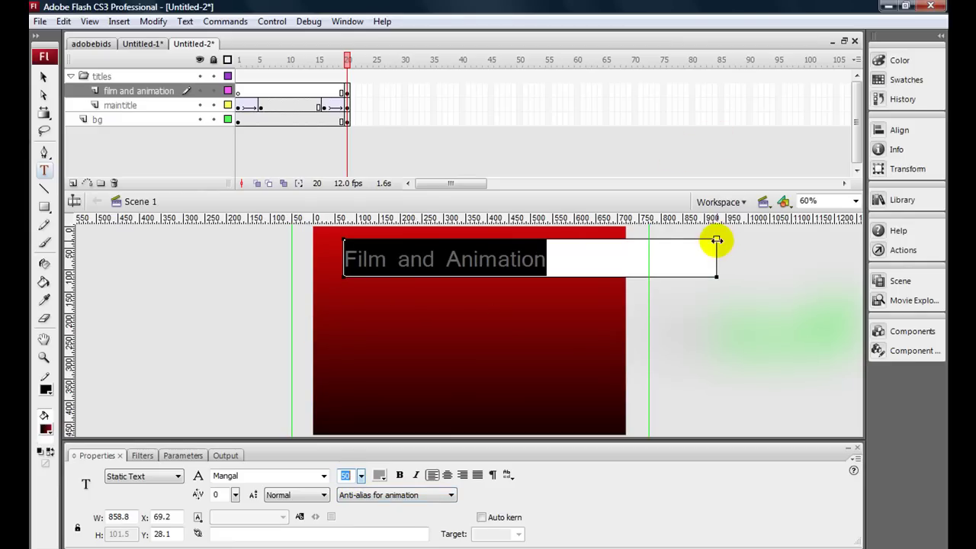
pyautogui.click(577, 254)
pyautogui.moveTo(718, 240); pyautogui.dragTo(549, 288)
pyautogui.click(683, 291)
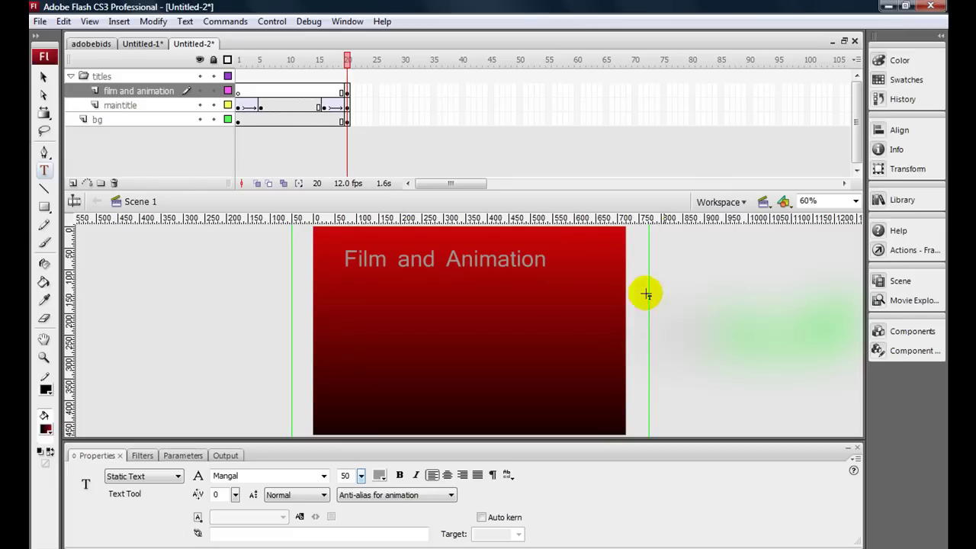
# Step: Centre the caption horizontally and vertically on the stage, and lock the maintitle layer
pyautogui.press('v')
pyautogui.click(465, 261)
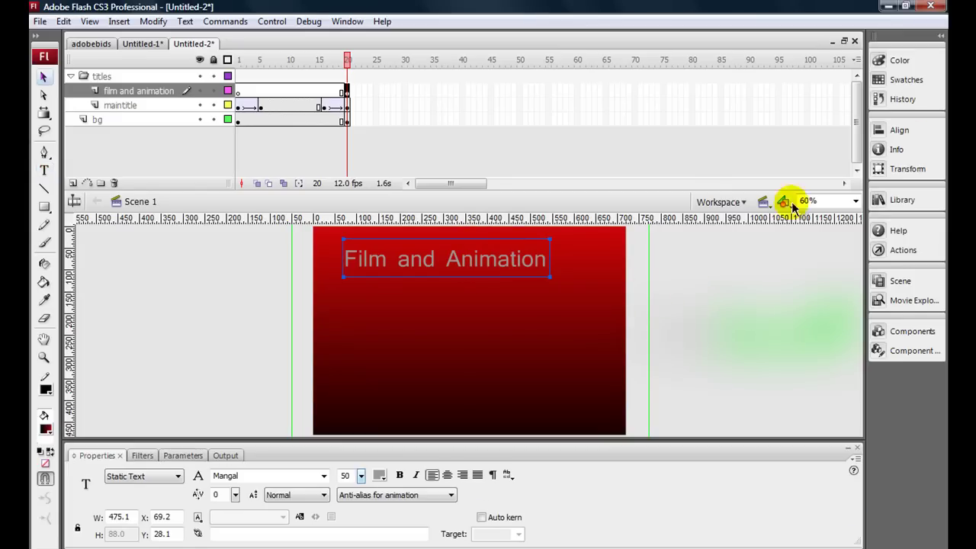
pyautogui.click(898, 129)
pyautogui.click(746, 164)
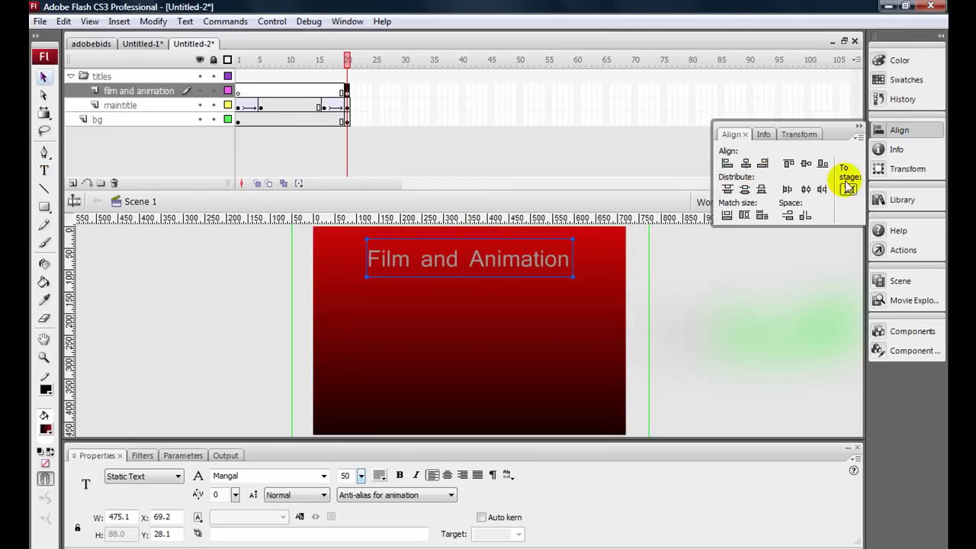
pyautogui.click(806, 163)
pyautogui.click(694, 347)
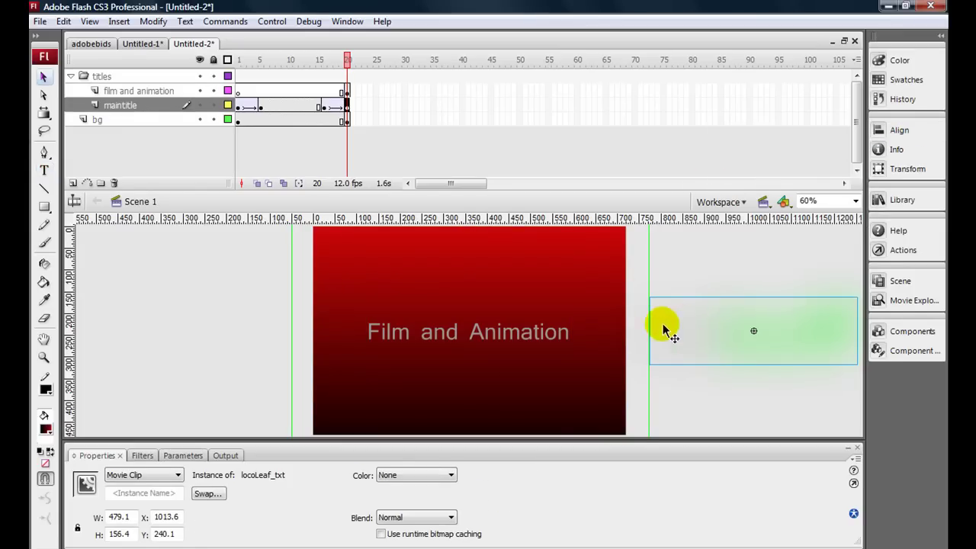
pyautogui.click(682, 264)
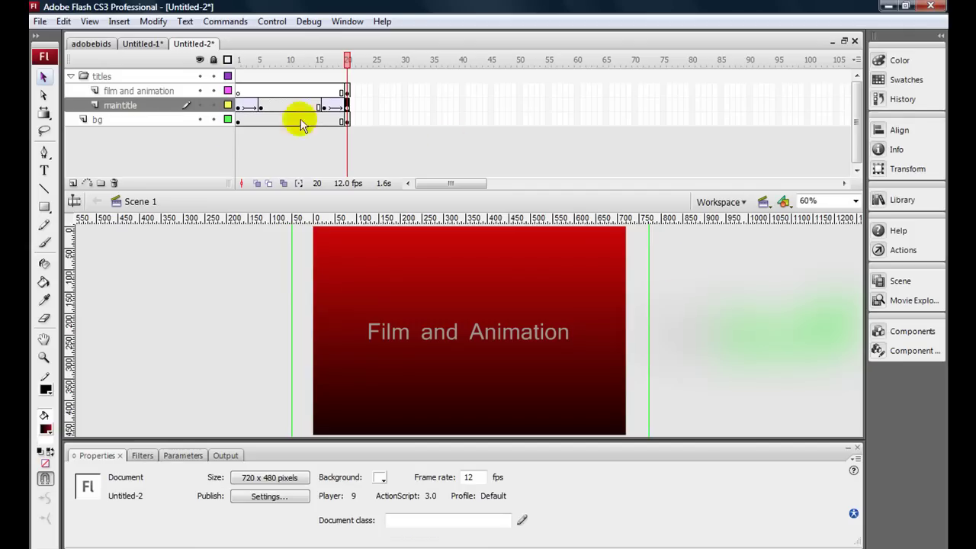
pyautogui.click(213, 104)
# Step: Add caption keyframes at frames 25, 35 and 40, and extend the bg layer to frame 40
pyautogui.click(499, 345)
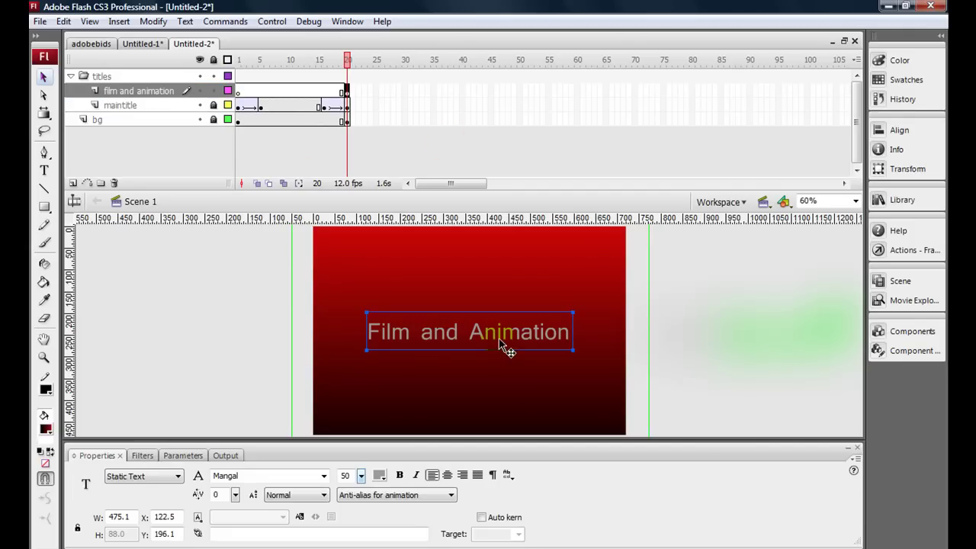
pyautogui.click(375, 92)
pyautogui.press('F6')
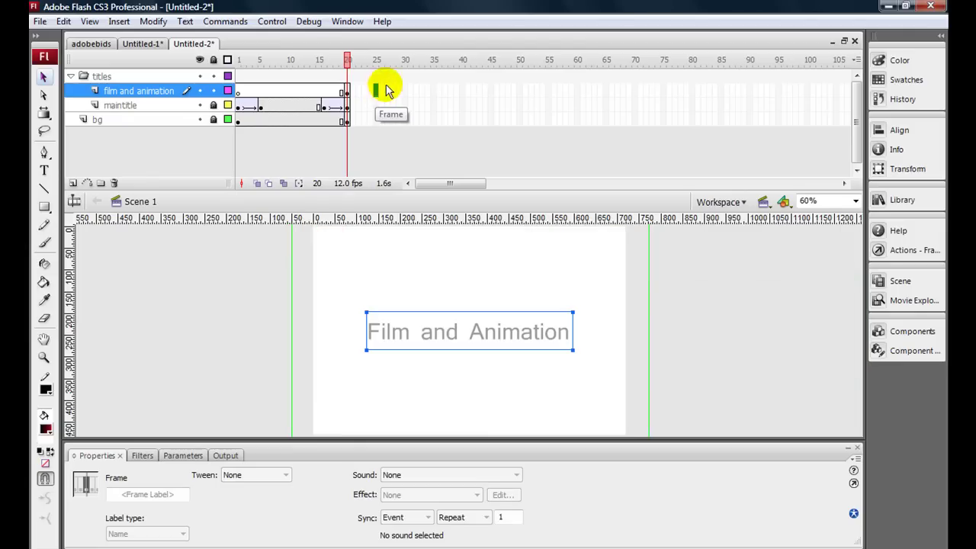
pyautogui.click(405, 92)
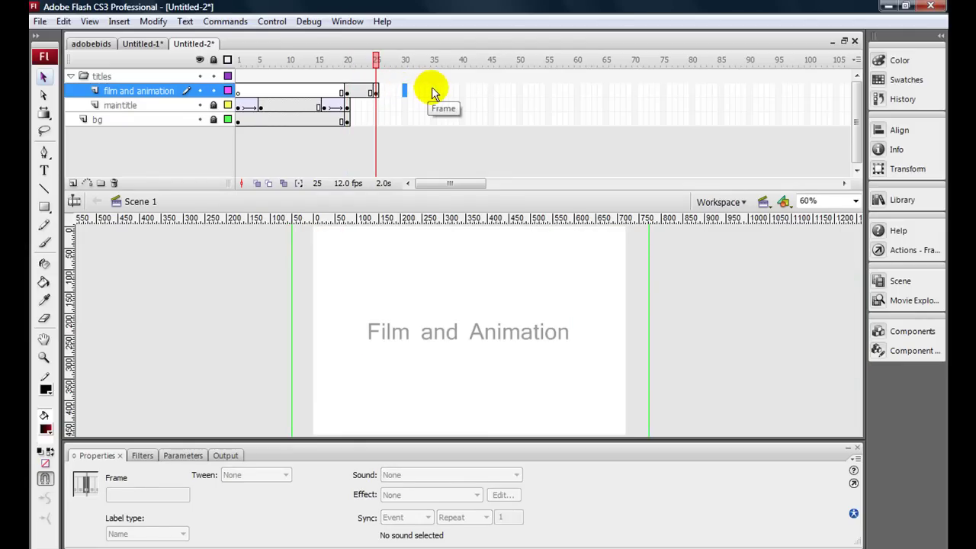
pyautogui.click(433, 92)
pyautogui.press('F6')
pyautogui.click(462, 92)
pyautogui.press('F6')
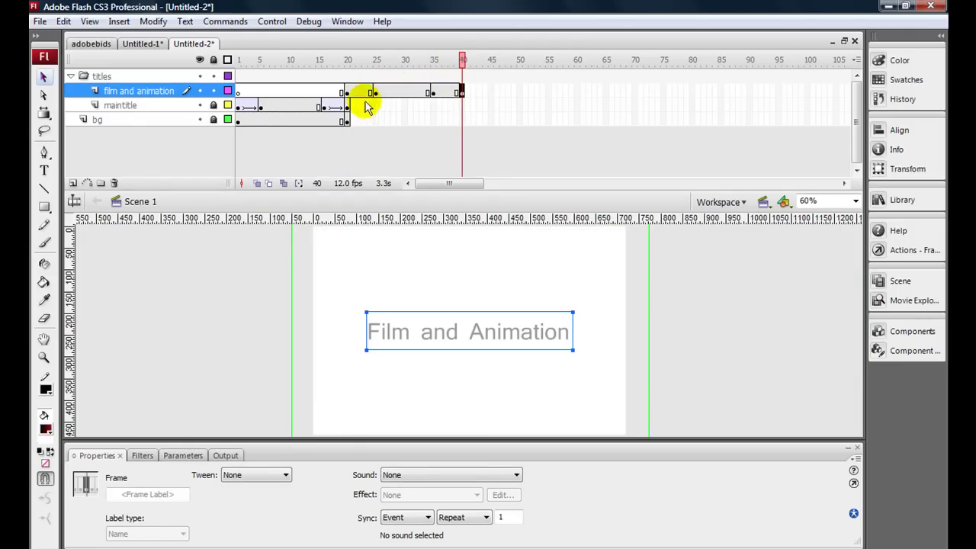
pyautogui.click(375, 92)
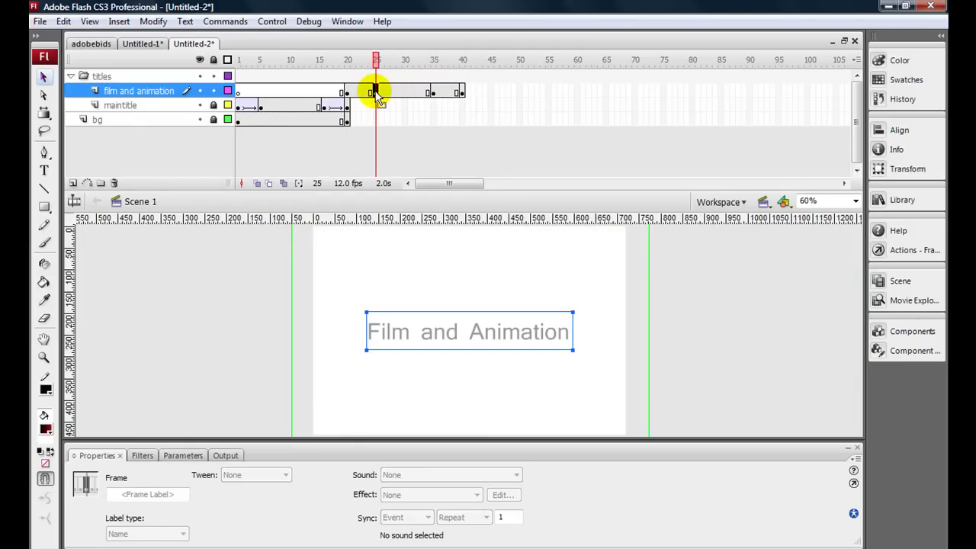
pyautogui.click(350, 97)
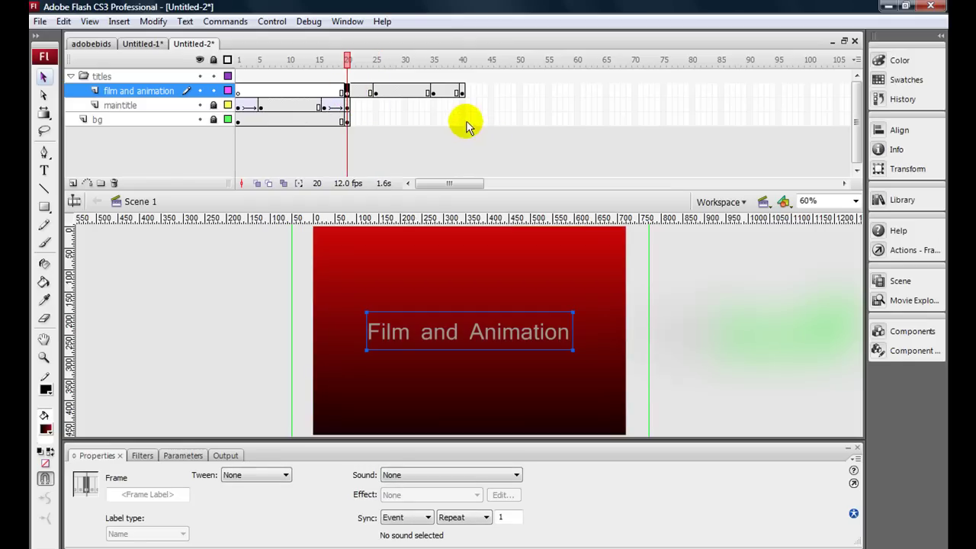
pyautogui.click(460, 120)
pyautogui.press('F5')
# Step: At frame 20, shrink the caption to a tiny box with Free Transform and slant it
pyautogui.click(346, 92)
pyautogui.click(453, 327)
pyautogui.press('q')
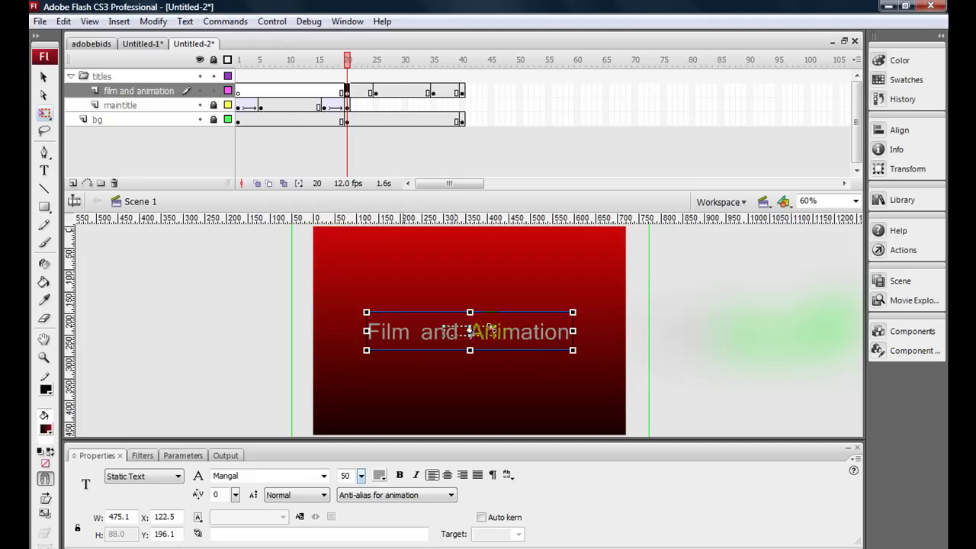
pyautogui.moveTo(572, 350); pyautogui.dragTo(478, 334)
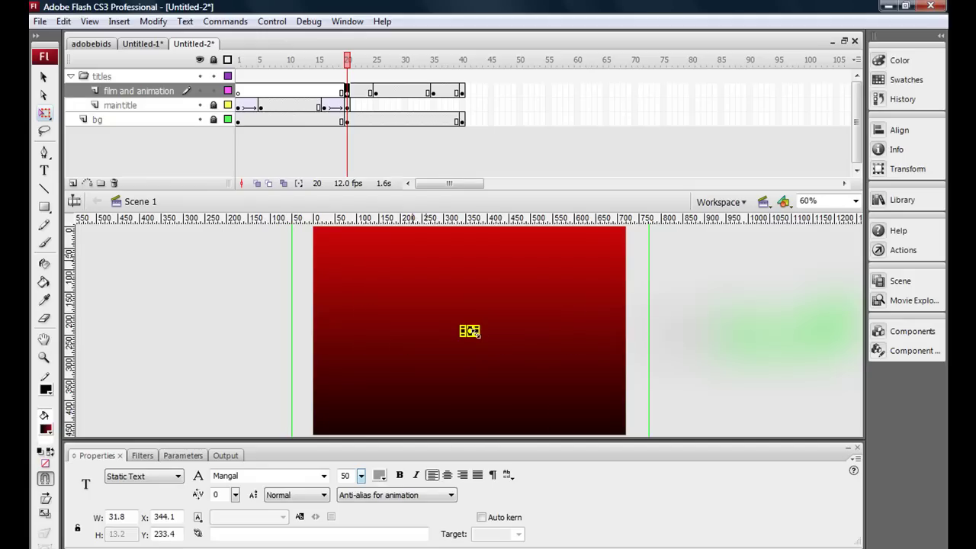
pyautogui.hotkey('ctrl', '=')
pyautogui.hotkey('ctrl', '=')
pyautogui.hotkey('ctrl', '=')
pyautogui.hotkey('ctrl', '=')
pyautogui.hotkey('ctrl', '=')
pyautogui.hotkey('ctrl', '=')
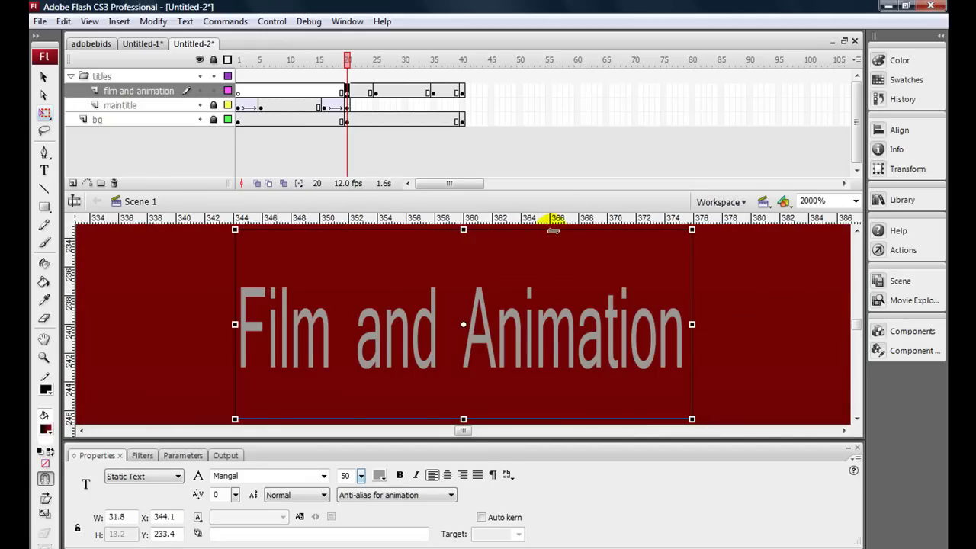
pyautogui.moveTo(556, 232); pyautogui.dragTo(689, 289)
pyautogui.scroll(2, 690, 295)
pyautogui.scroll(-3, 688, 288)
pyautogui.hotkey('ctrl', '-')
pyautogui.hotkey('ctrl', '-')
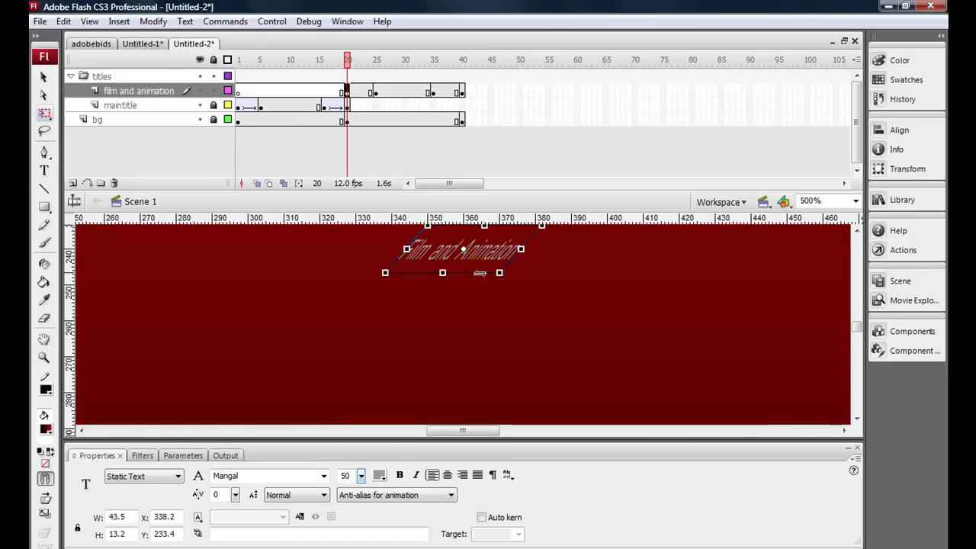
pyautogui.hotkey('ctrl', 'z')
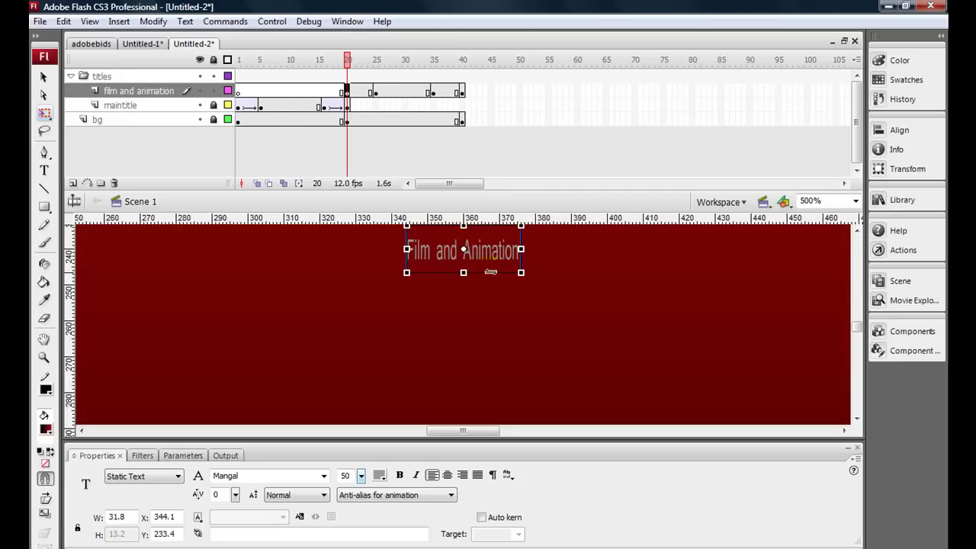
pyautogui.moveTo(491, 272); pyautogui.dragTo(554, 261)
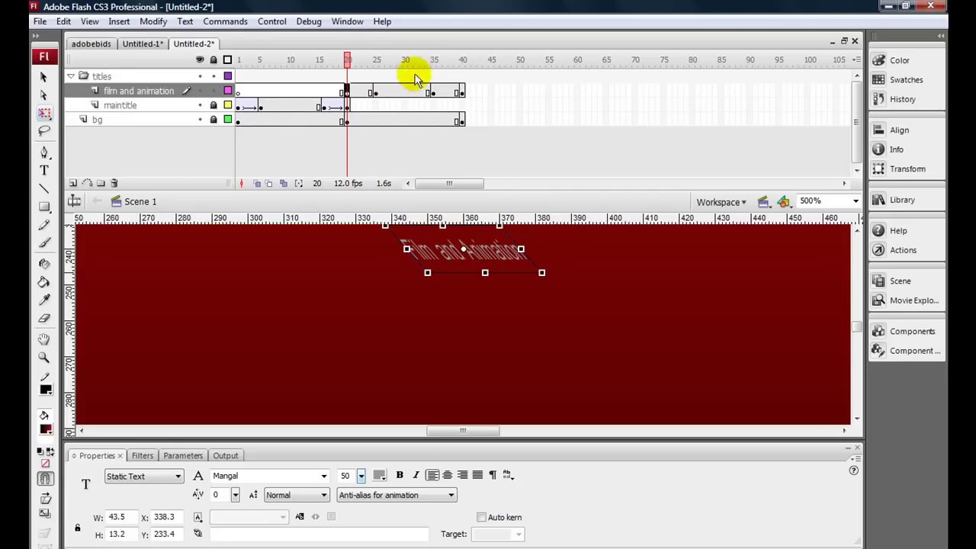
# Step: Straighten the skewed Film and Animation caption at frame 40
pyautogui.click(460, 90)
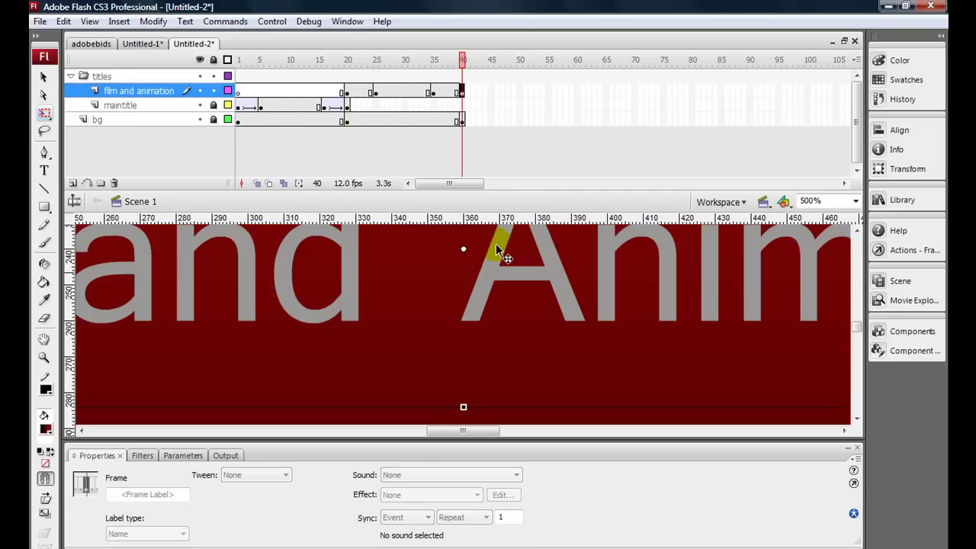
pyautogui.click(555, 275)
pyautogui.click(347, 91)
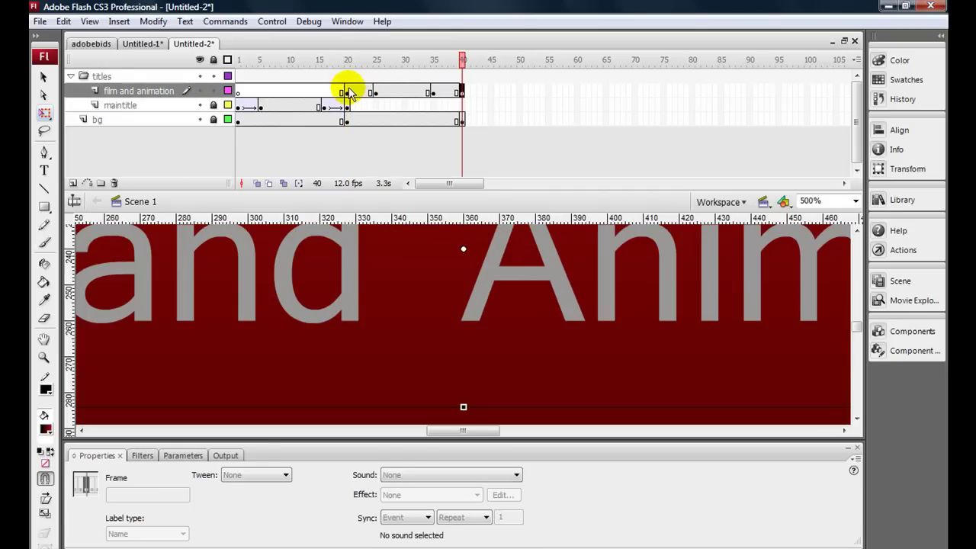
pyautogui.click(461, 91)
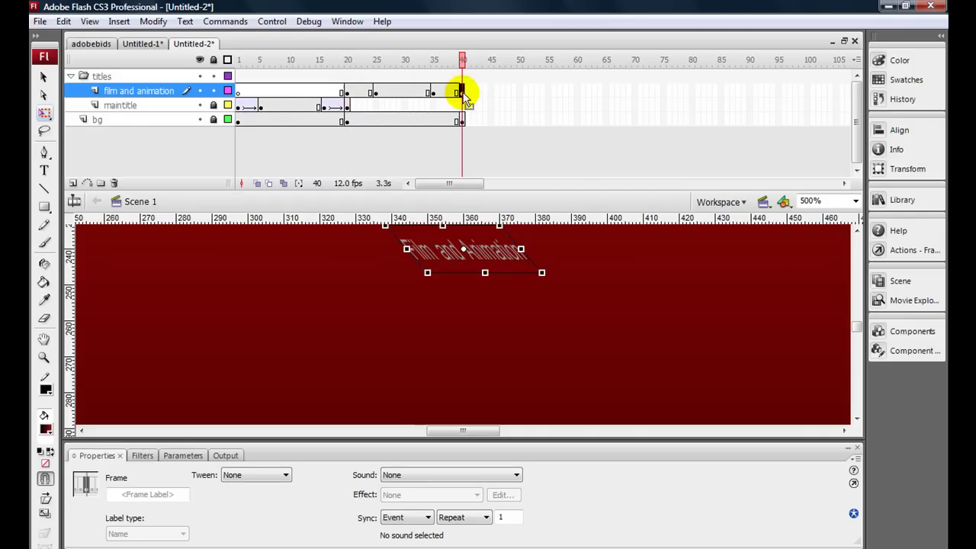
pyautogui.click(481, 260)
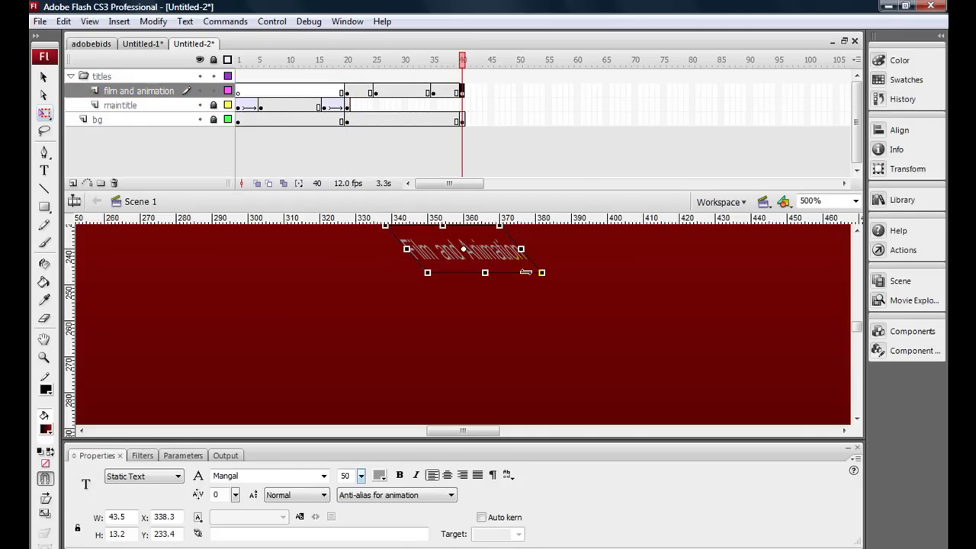
pyautogui.moveTo(526, 272); pyautogui.dragTo(506, 272)
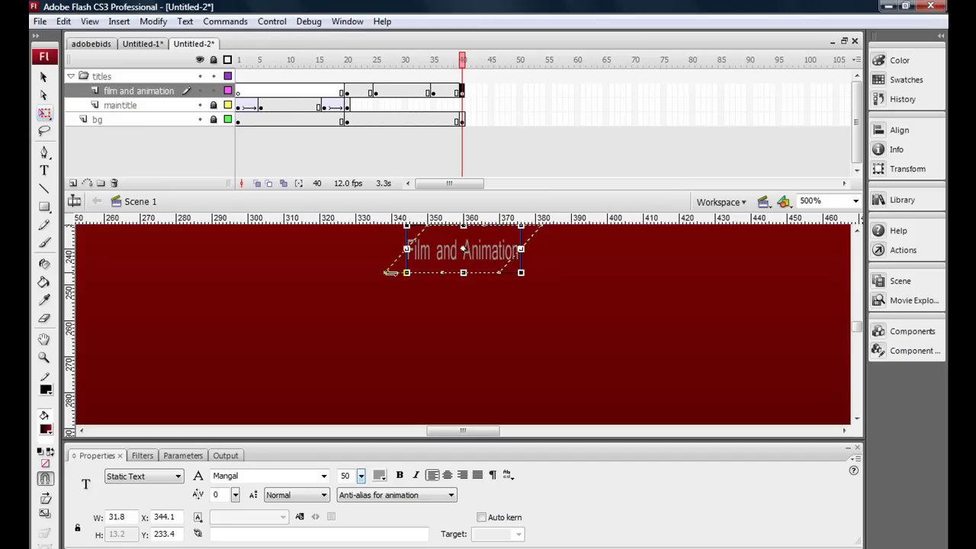
pyautogui.moveTo(460, 59); pyautogui.dragTo(347, 61)
# Step: Apply motion tweens from frames 20 and 35 on the caption layer and test the movie
pyautogui.click(347, 92)
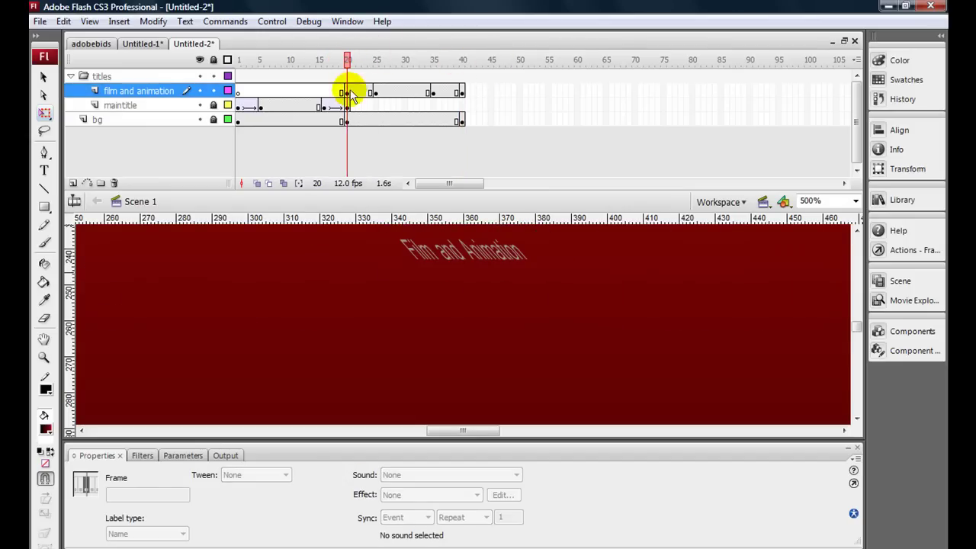
pyautogui.press('F6')
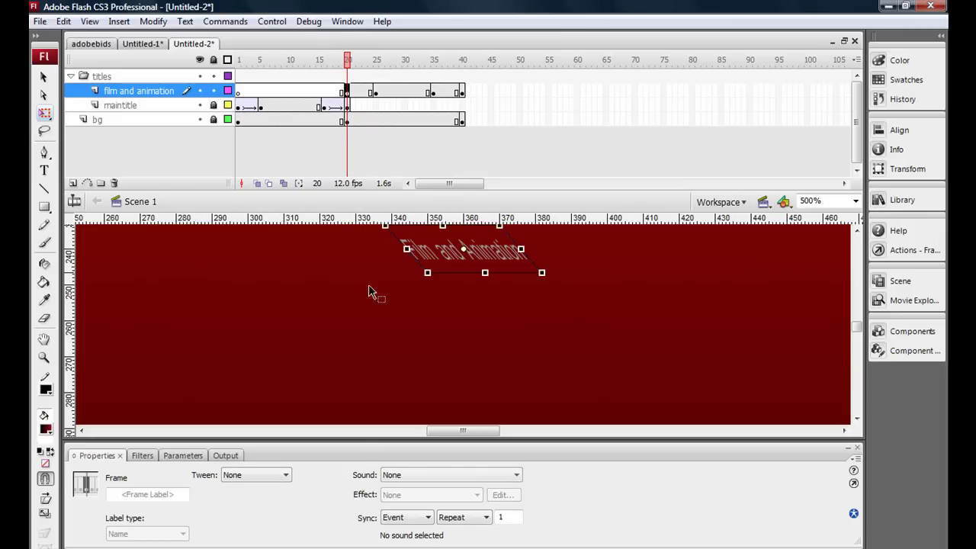
pyautogui.click(256, 475)
pyautogui.click(260, 500)
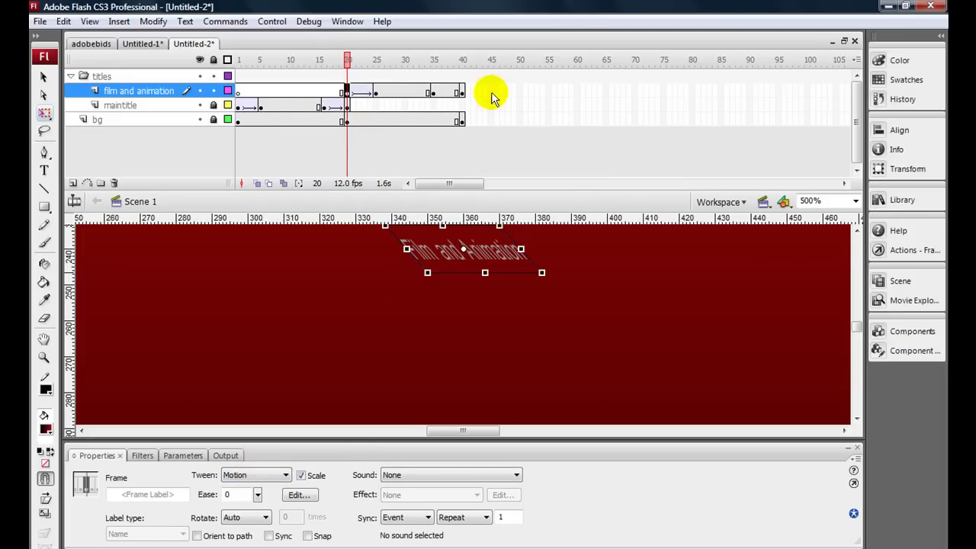
pyautogui.click(433, 92)
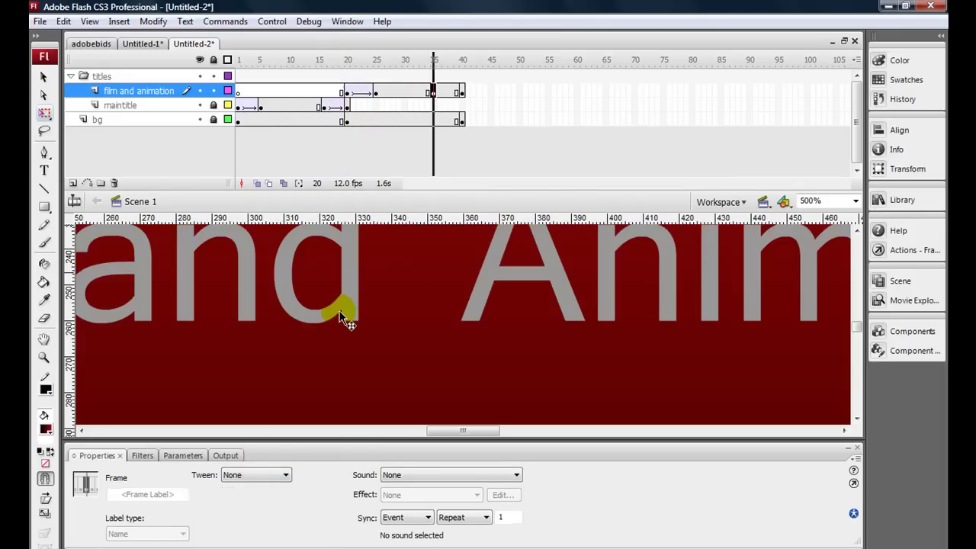
pyautogui.click(235, 476)
pyautogui.click(249, 497)
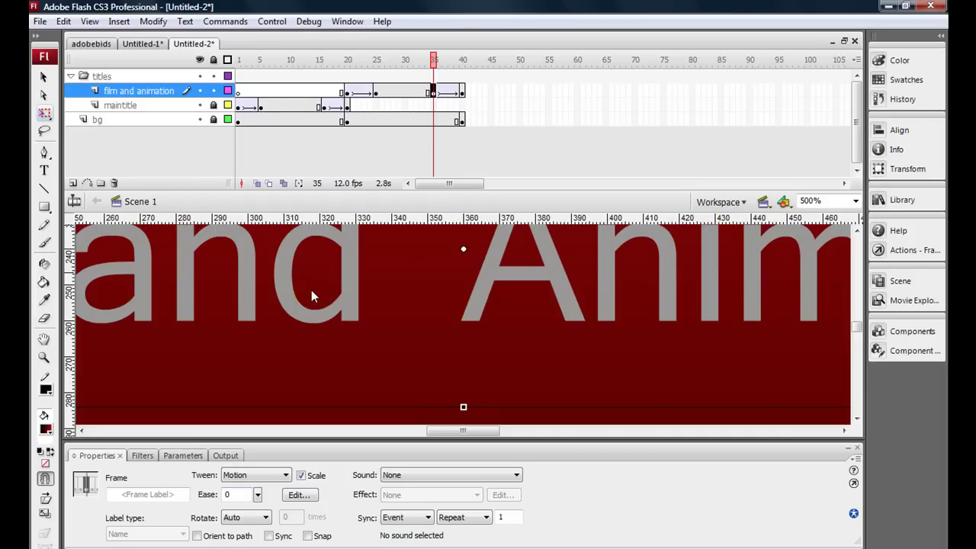
pyautogui.hotkey('ctrl', 'Return')
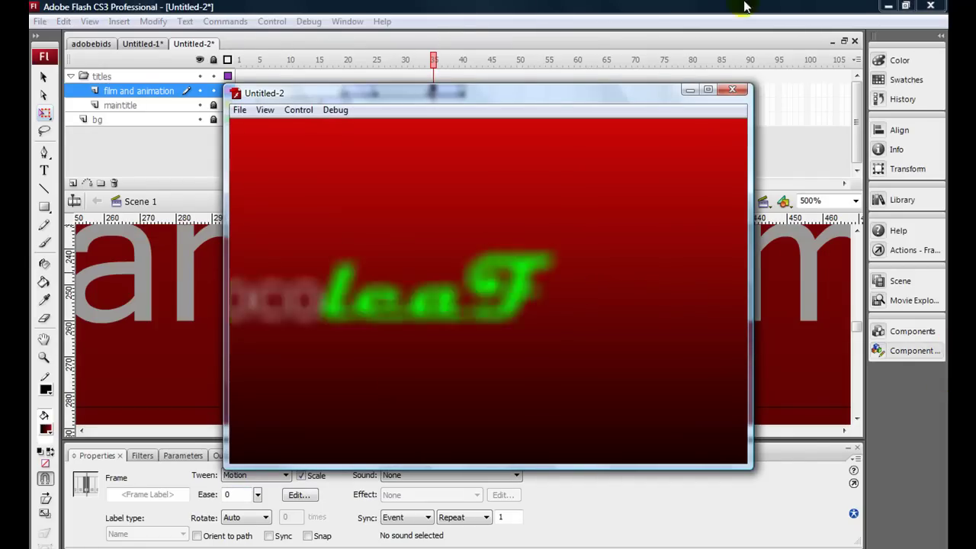
pyautogui.click(734, 90)
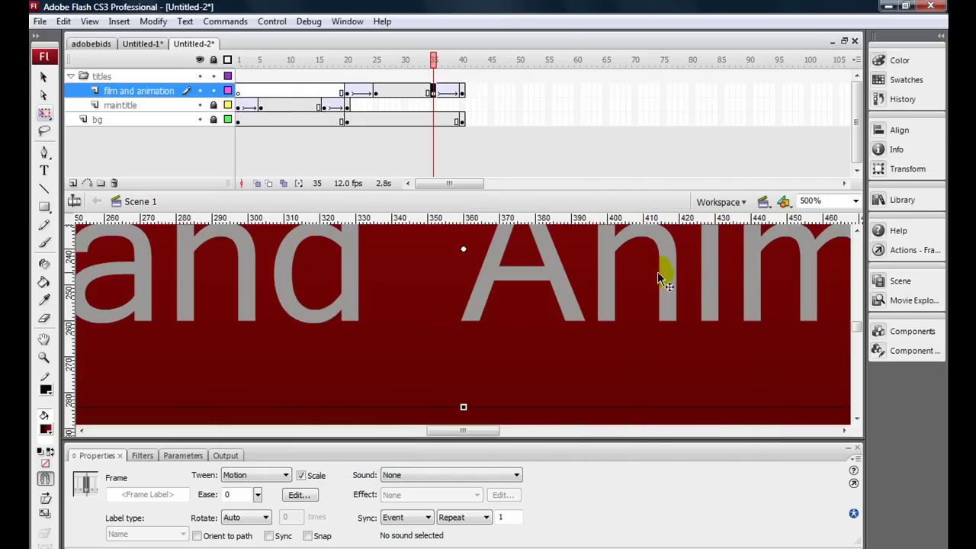
# Step: Play the title through frame 40 and add a blank keyframe at frame 41 to end it
pyautogui.click(462, 92)
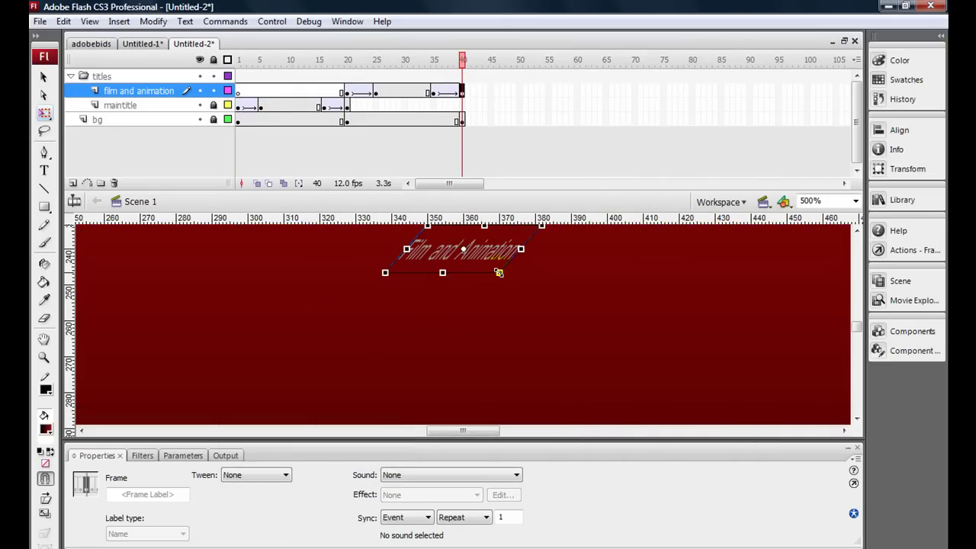
pyautogui.click(482, 256)
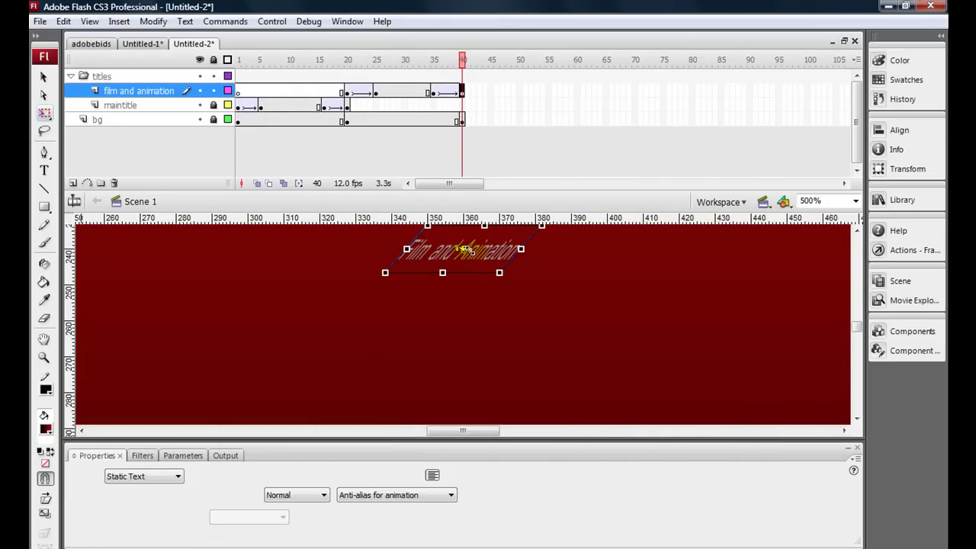
pyautogui.click(412, 62)
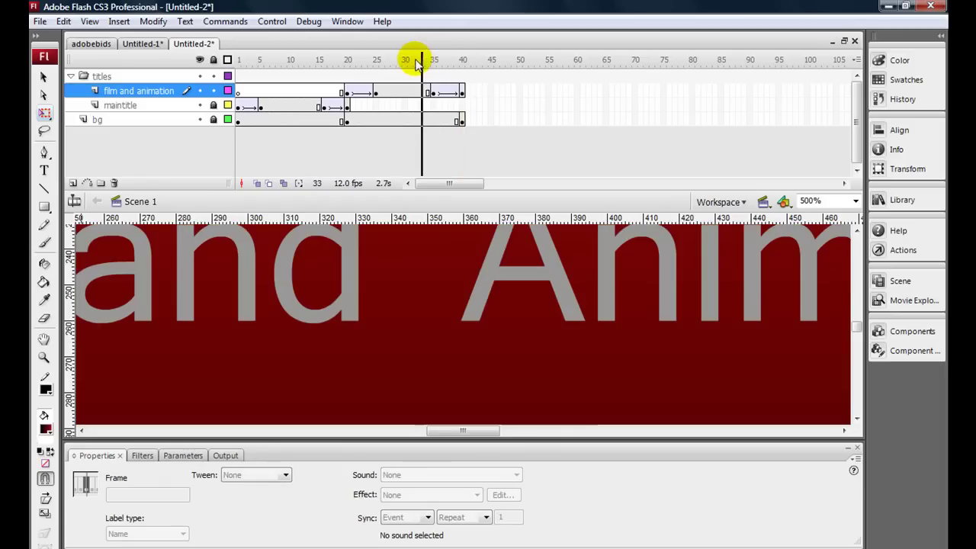
pyautogui.press('Return')
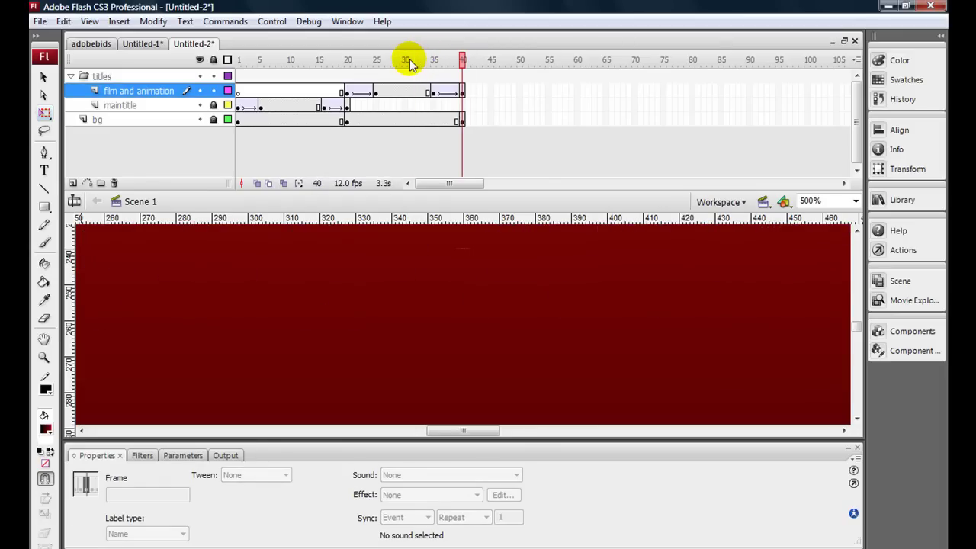
pyautogui.click(469, 91)
pyautogui.press('F7')
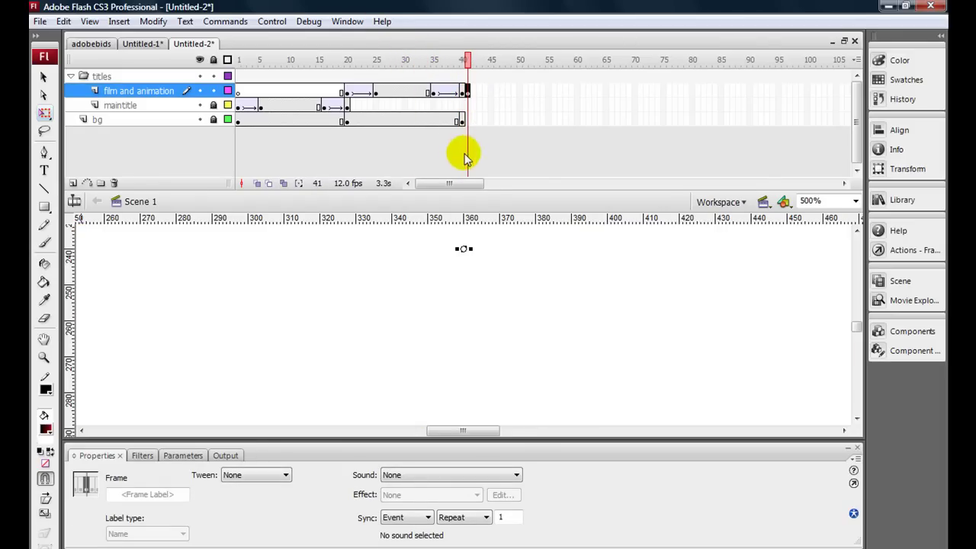
# Step: Extend the bg layer to frame 41 and add Layer 4 inside the titles folder
pyautogui.click(512, 303)
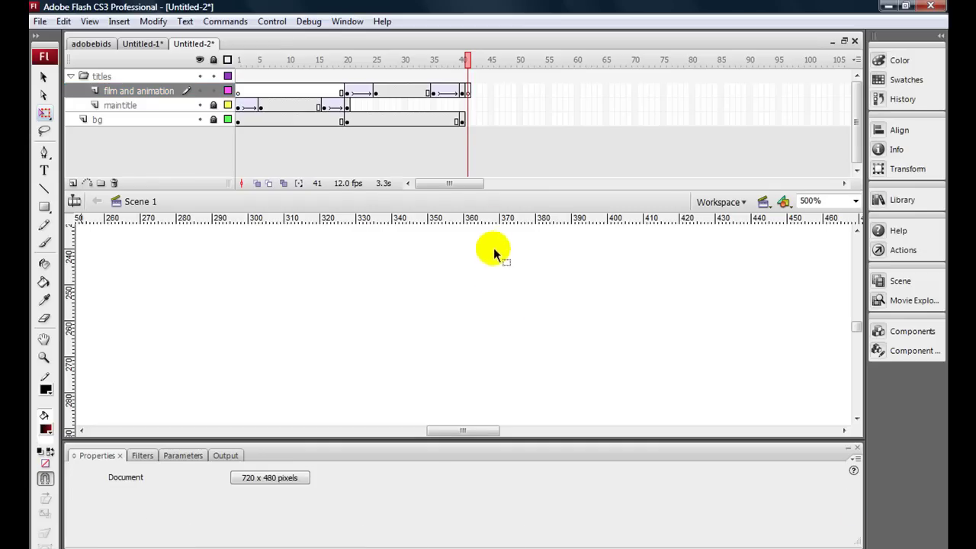
pyautogui.click(461, 121)
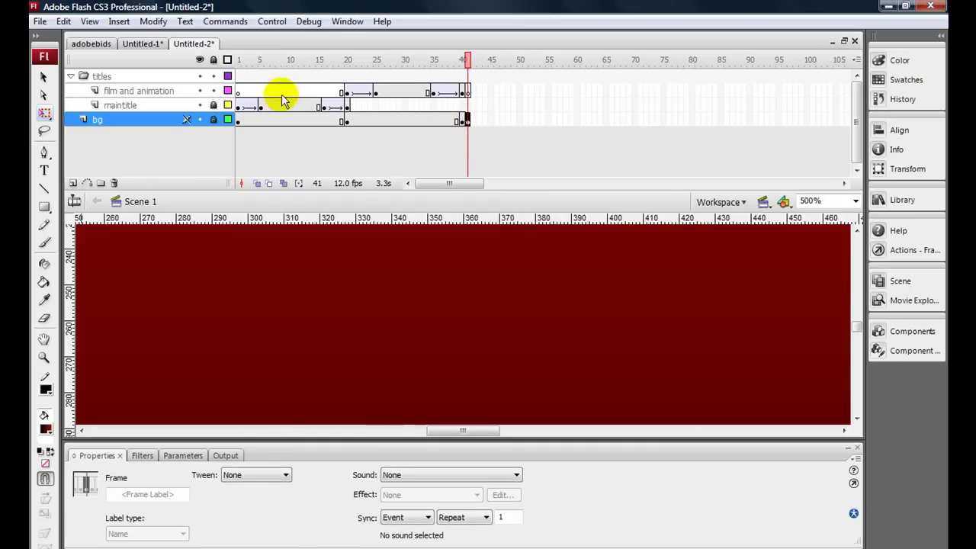
pyautogui.click(243, 92)
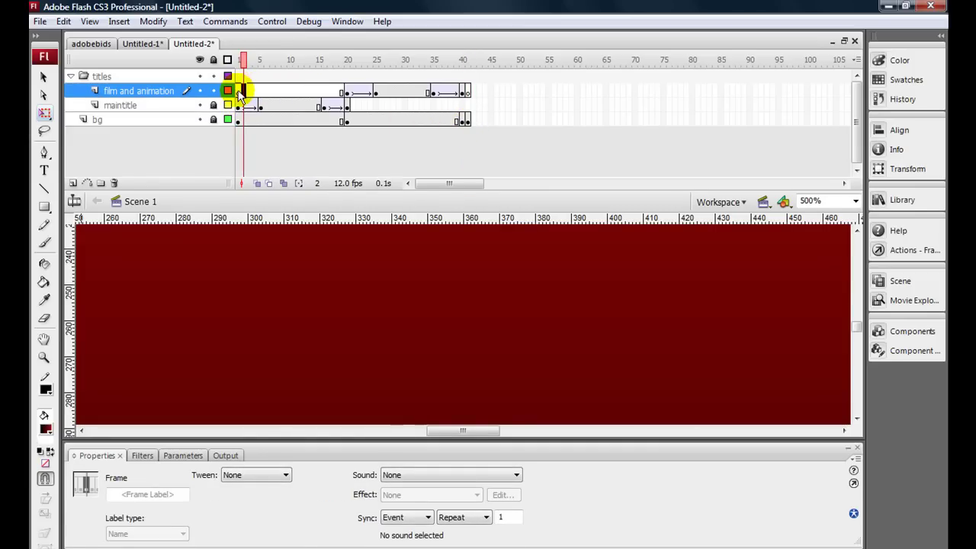
pyautogui.click(74, 183)
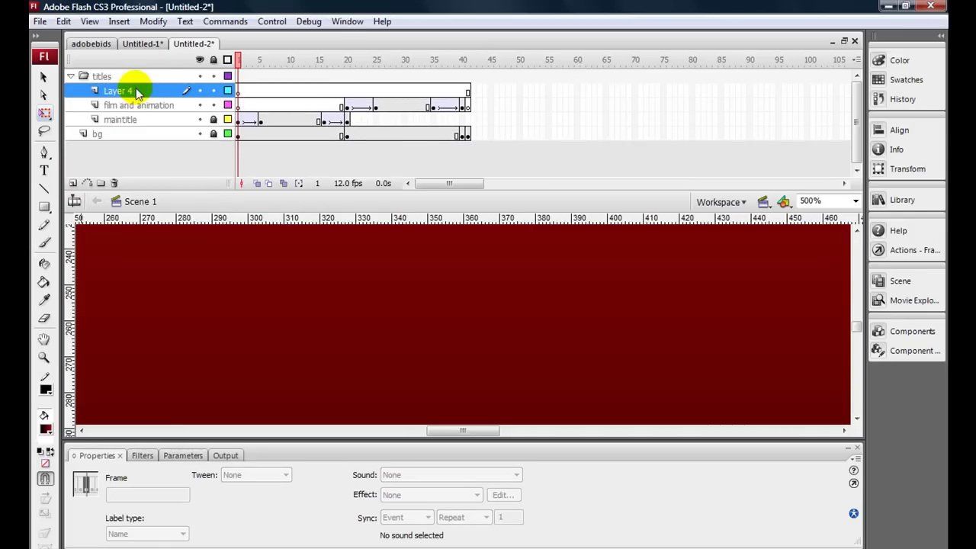
# Step: Copy Bitmap 11, the YouTube Subscribe image, from the adobebids library back into Untitled-2
pyautogui.click(288, 337)
pyautogui.hotkey('ctrl', '-')
pyautogui.hotkey('ctrl', '-')
pyautogui.hotkey('ctrl', '-')
pyautogui.hotkey('ctrl', '-')
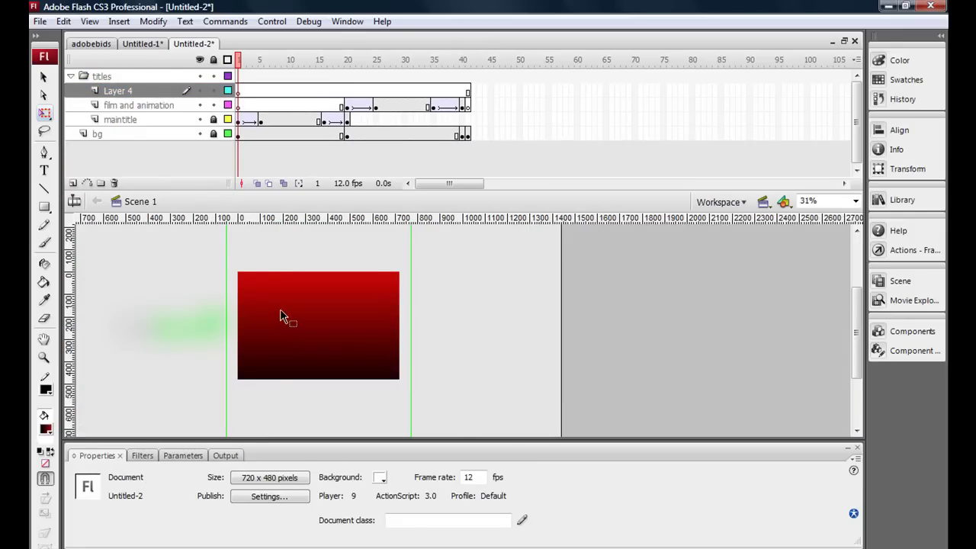
pyautogui.hotkey('ctrl', '=')
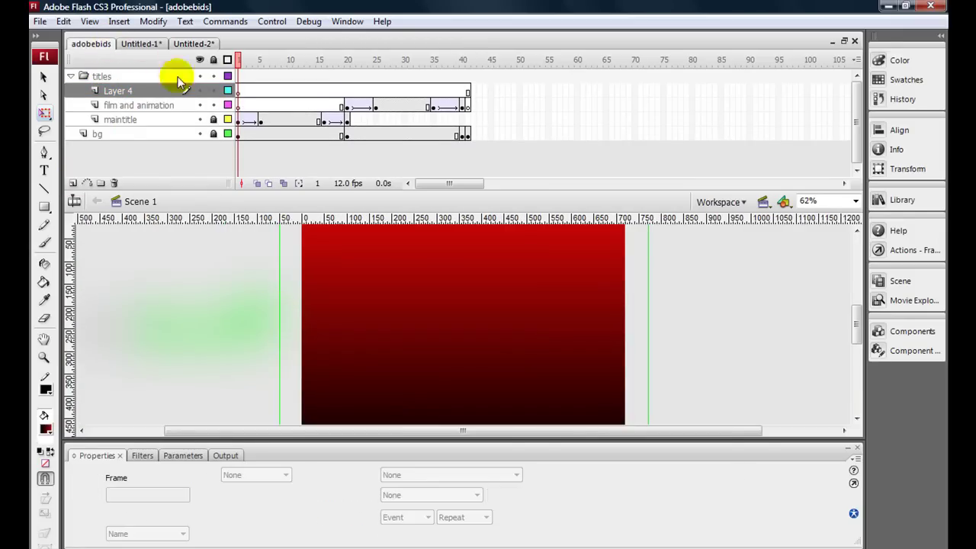
pyautogui.click(92, 44)
pyautogui.click(913, 207)
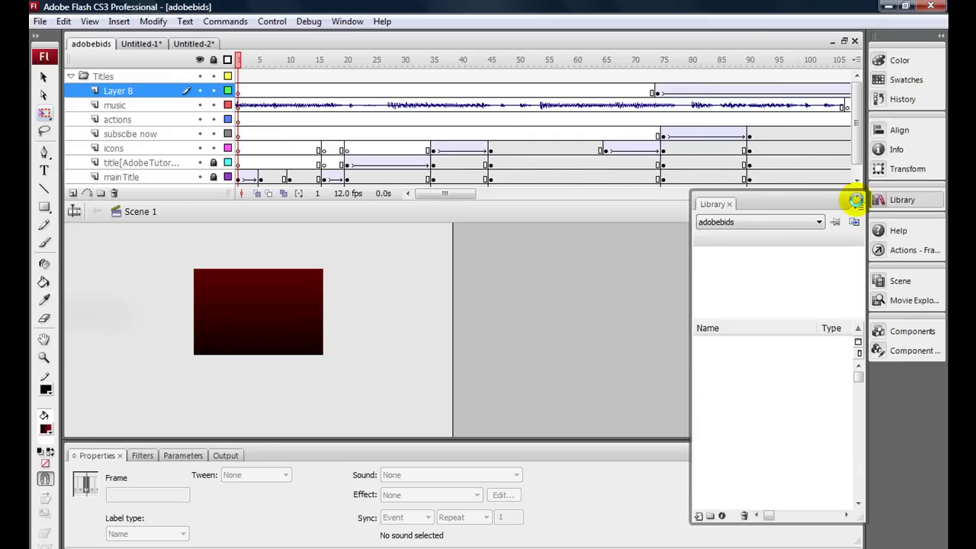
pyautogui.click(740, 400)
pyautogui.scroll(-1, 743, 408)
pyautogui.scroll(-2, 745, 415)
pyautogui.click(746, 458)
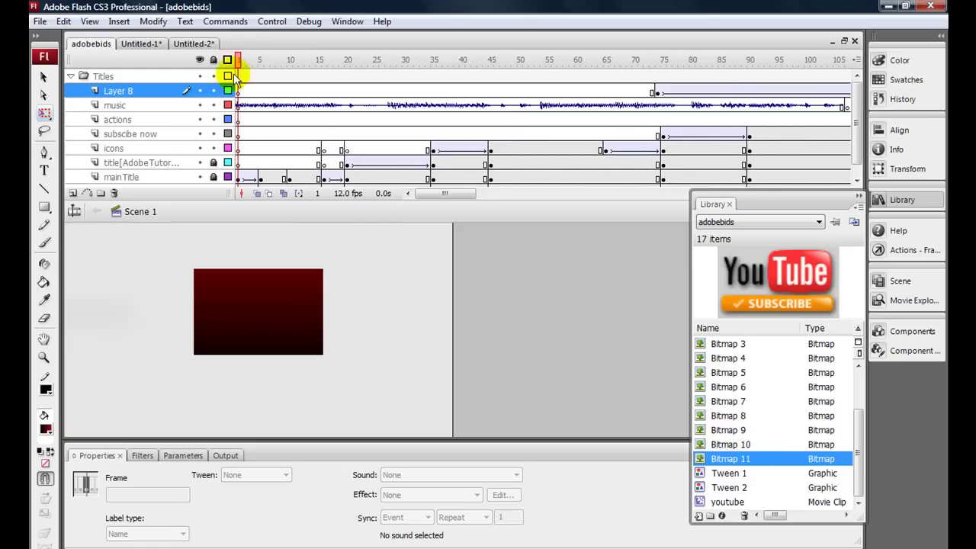
pyautogui.click(193, 43)
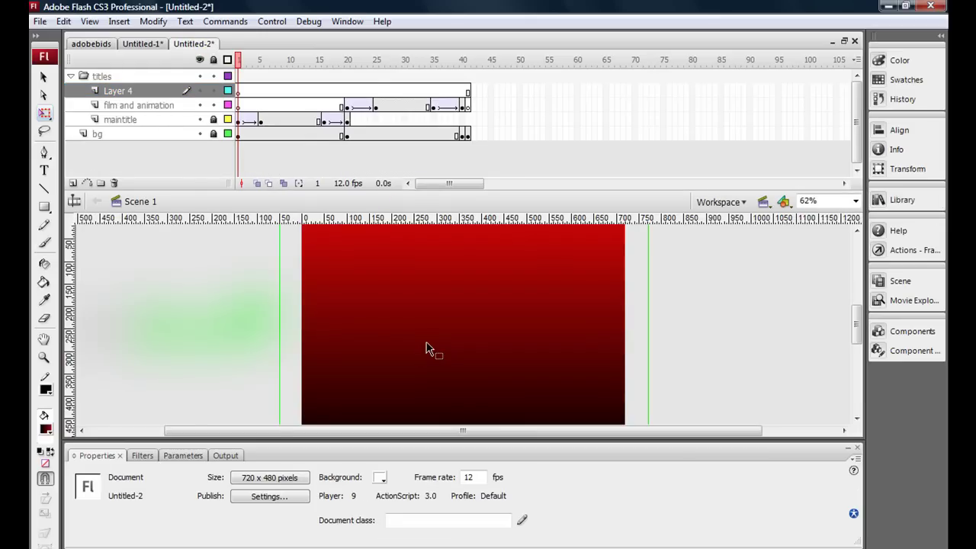
# Step: Paste the YouTube Subscribe bitmap onto Layer 4 and make frame 41 a keyframe
pyautogui.hotkey('ctrl', 'v')
pyautogui.click(649, 316)
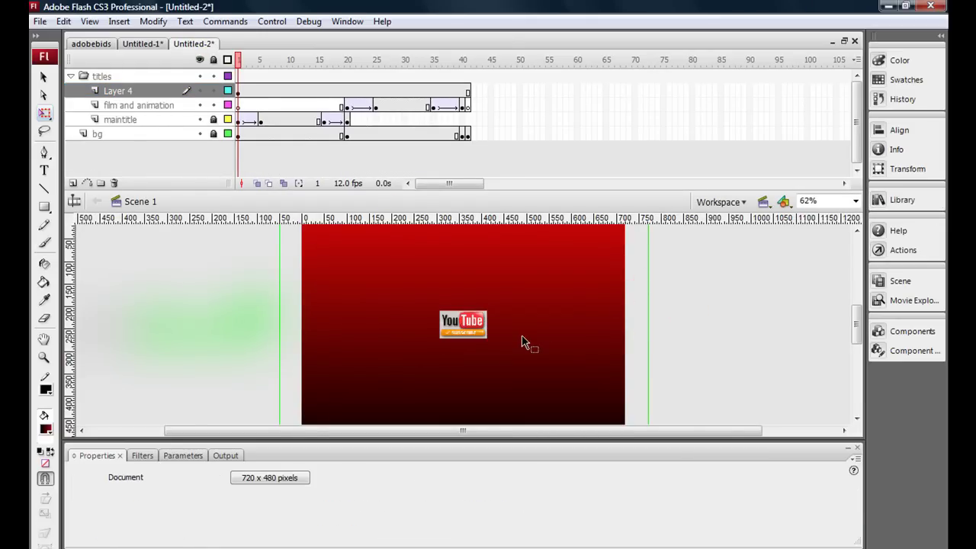
pyautogui.hotkey('ctrl', '=')
pyautogui.click(454, 326)
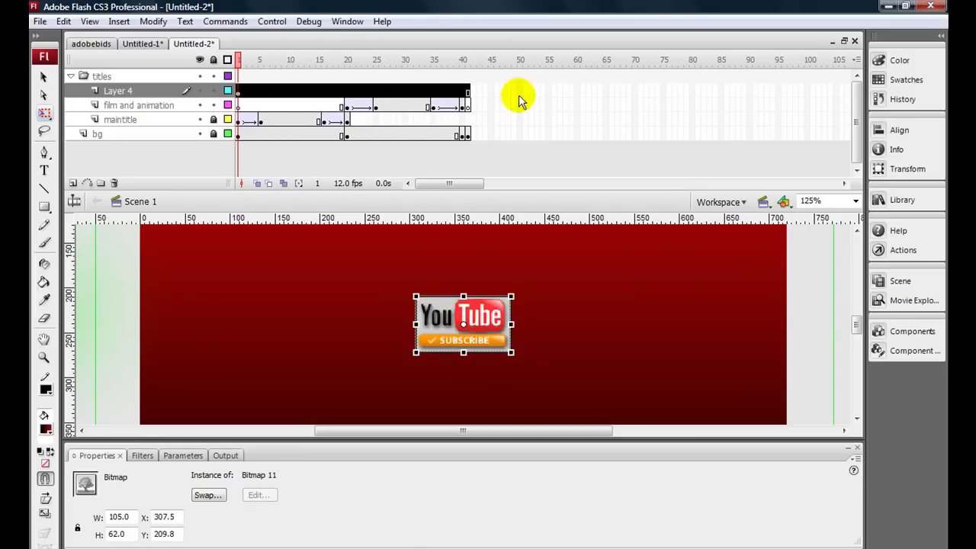
pyautogui.click(463, 92)
pyautogui.press('F6')
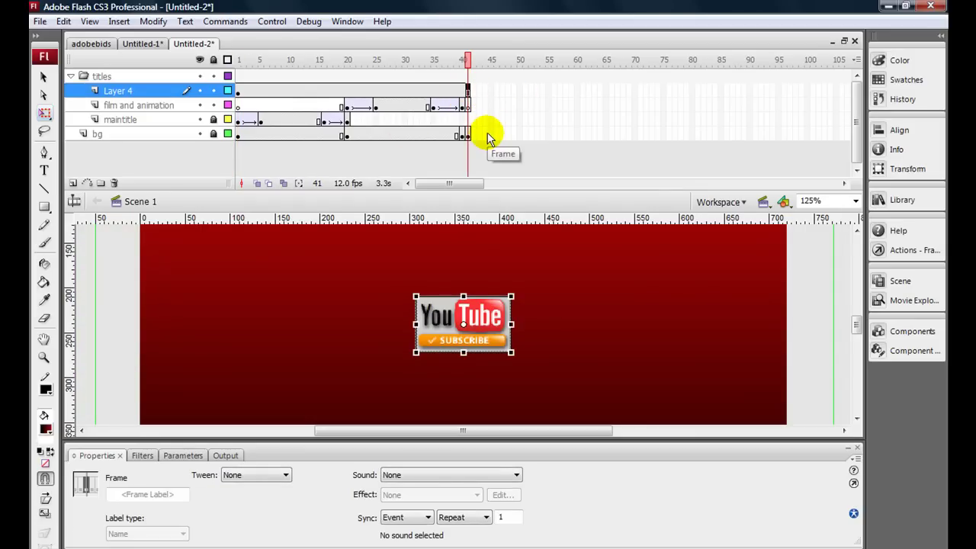
# Step: Add badge keyframes at frames 50, 60 and 70 on Layer 4
pyautogui.click(415, 95)
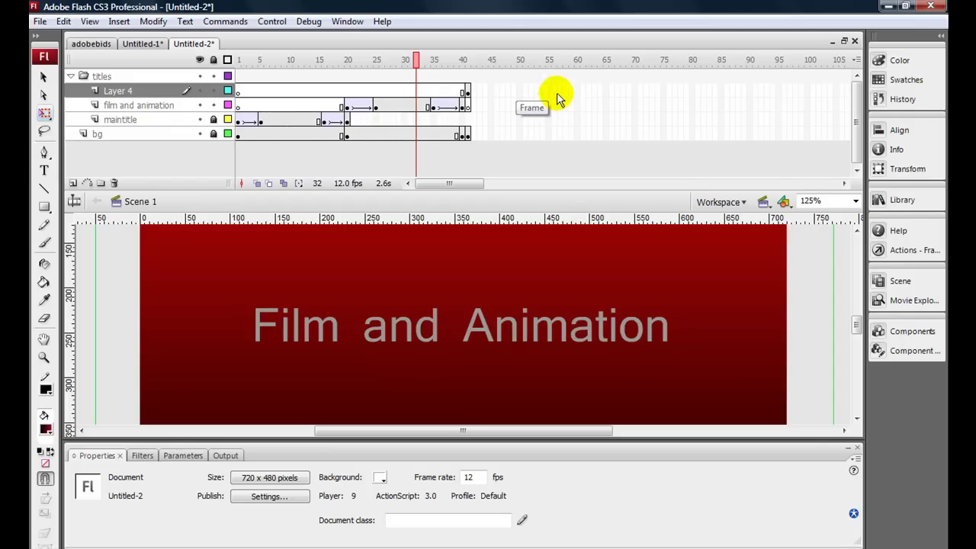
pyautogui.click(518, 89)
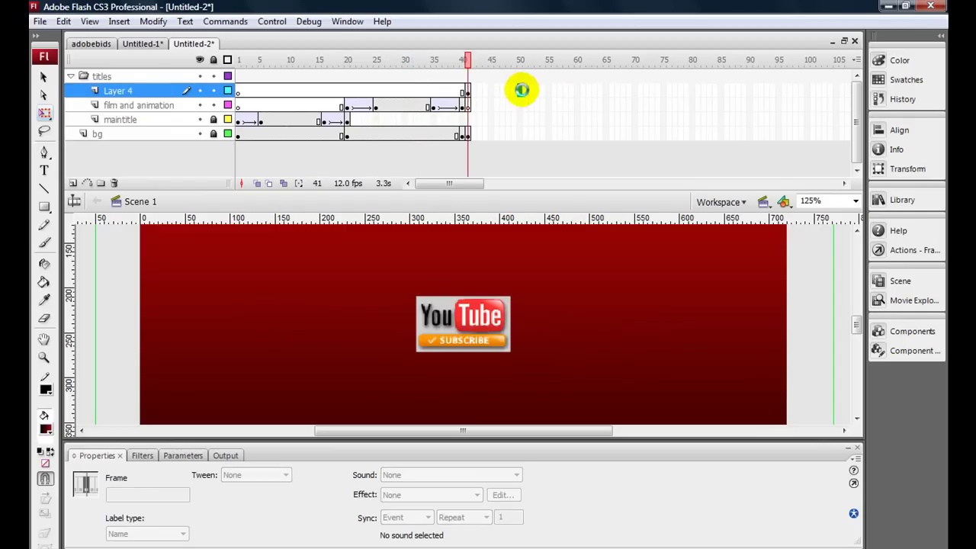
pyautogui.press('F6')
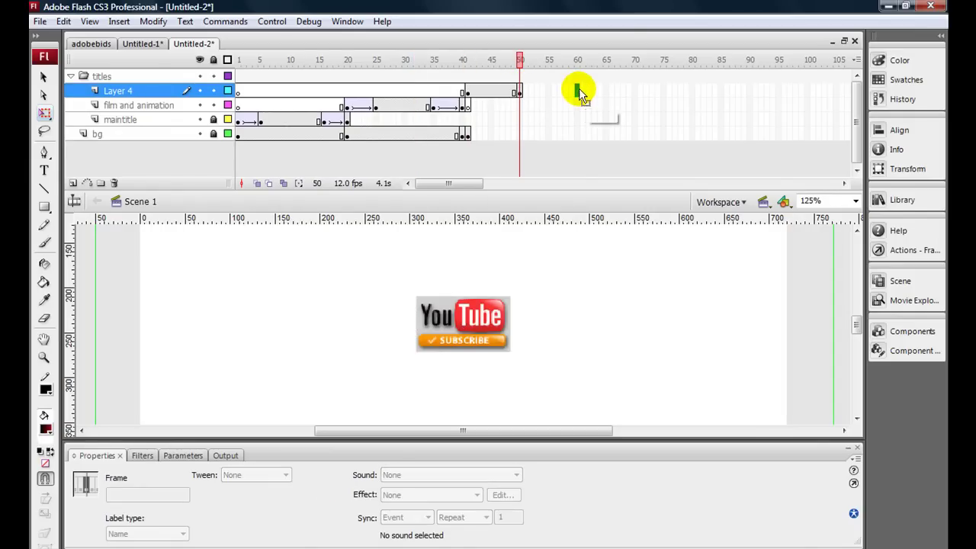
pyautogui.click(577, 91)
pyautogui.press('F6')
pyautogui.click(637, 92)
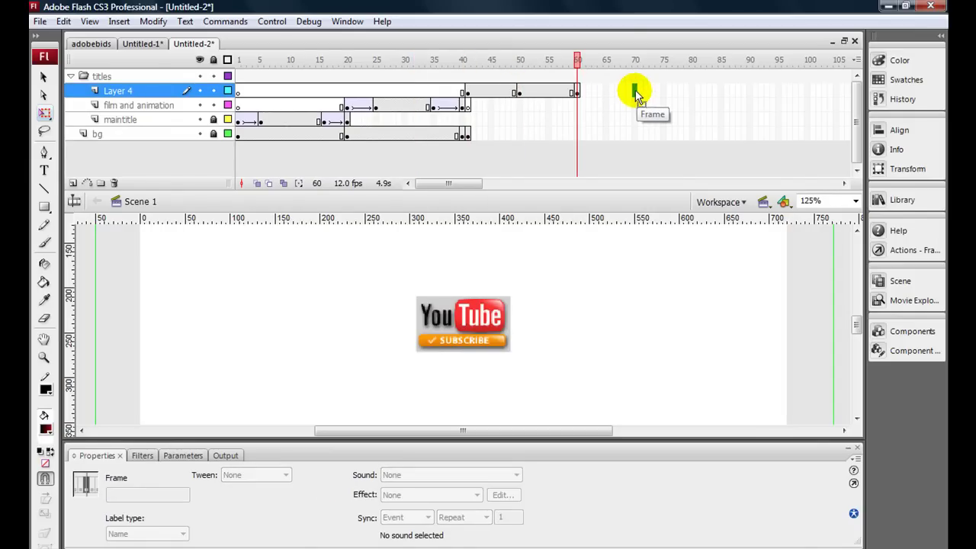
pyautogui.press('F6')
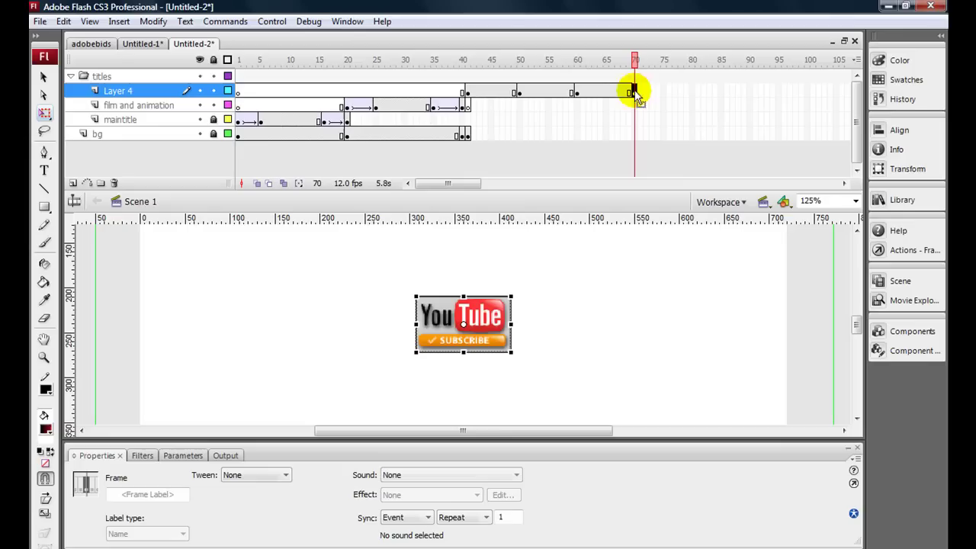
pyautogui.click(467, 92)
# Step: Shrink the badge to a tiny dot at frame 41 and enlarge it to about 230×155 at frames 50 and 60
pyautogui.press('F6')
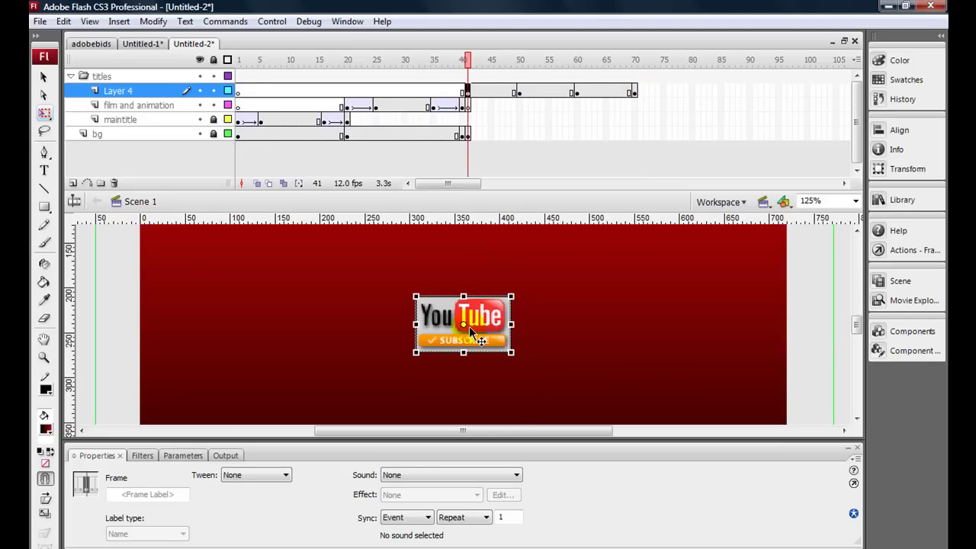
pyautogui.click(482, 347)
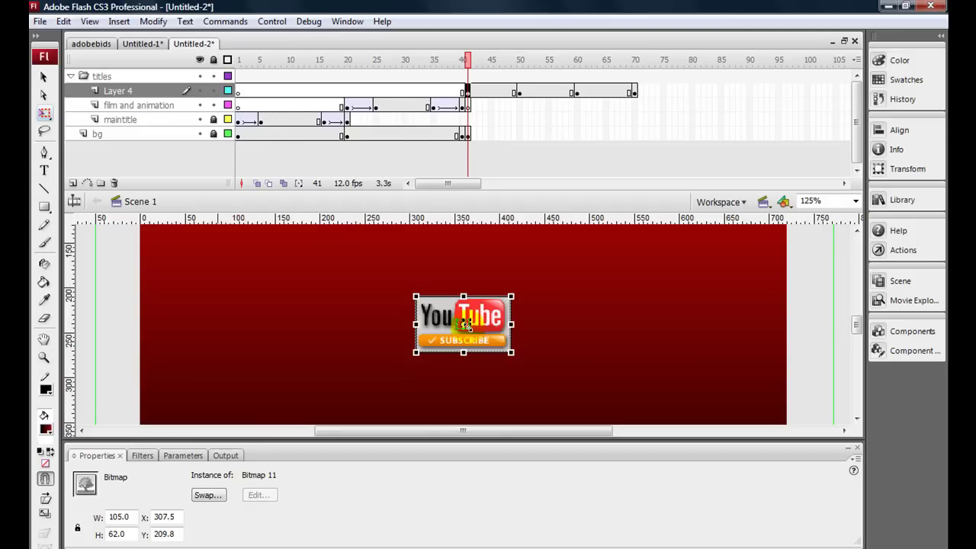
pyautogui.moveTo(465, 324); pyautogui.dragTo(465, 325)
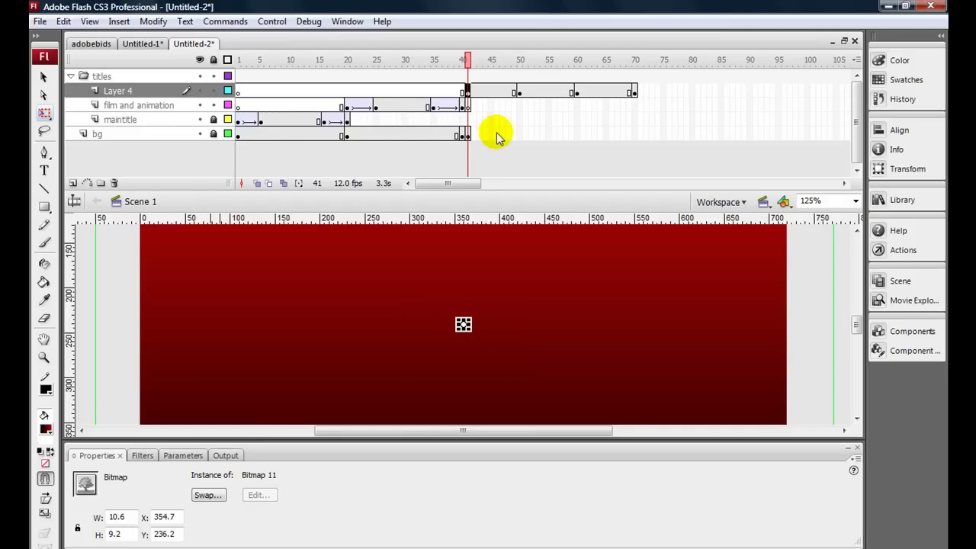
pyautogui.click(517, 92)
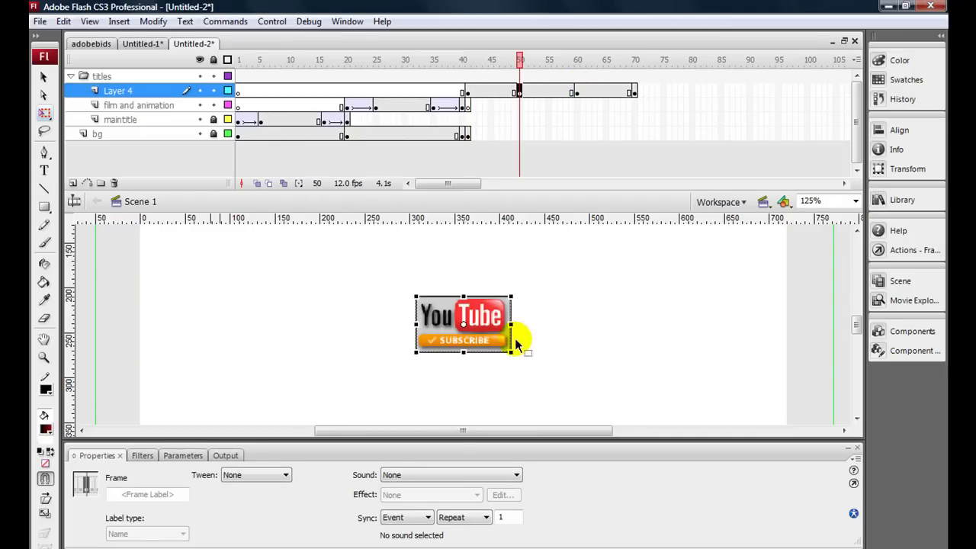
pyautogui.moveTo(509, 353); pyautogui.dragTo(566, 395)
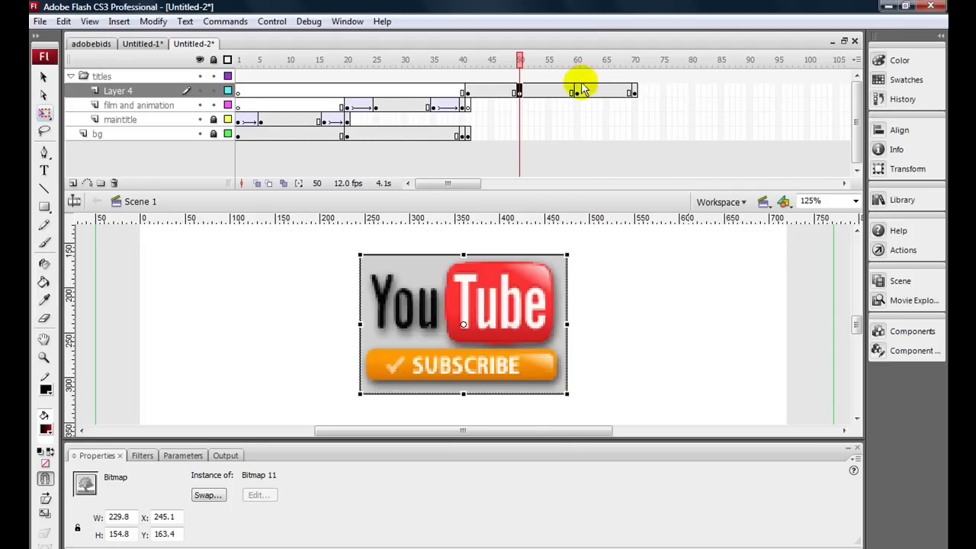
pyautogui.moveTo(518, 93); pyautogui.dragTo(577, 93)
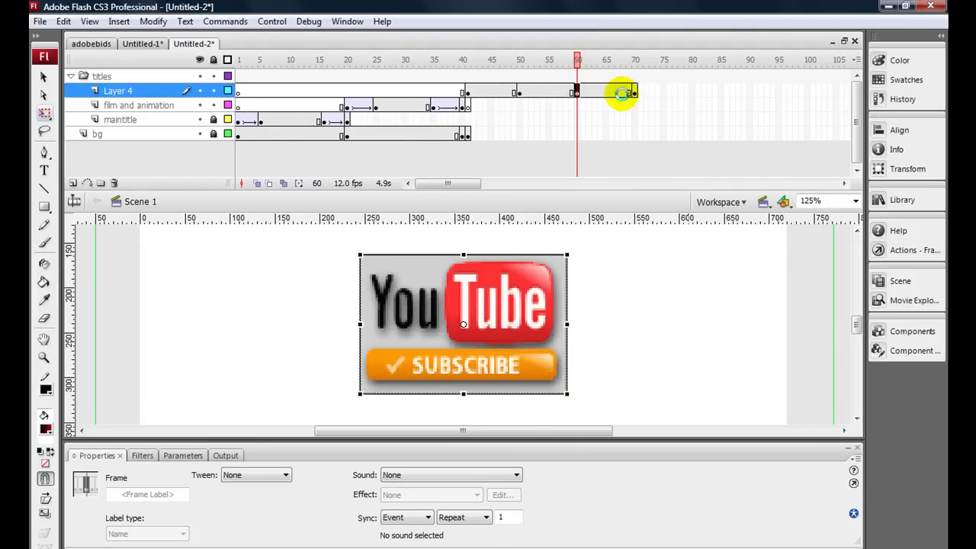
pyautogui.click(468, 92)
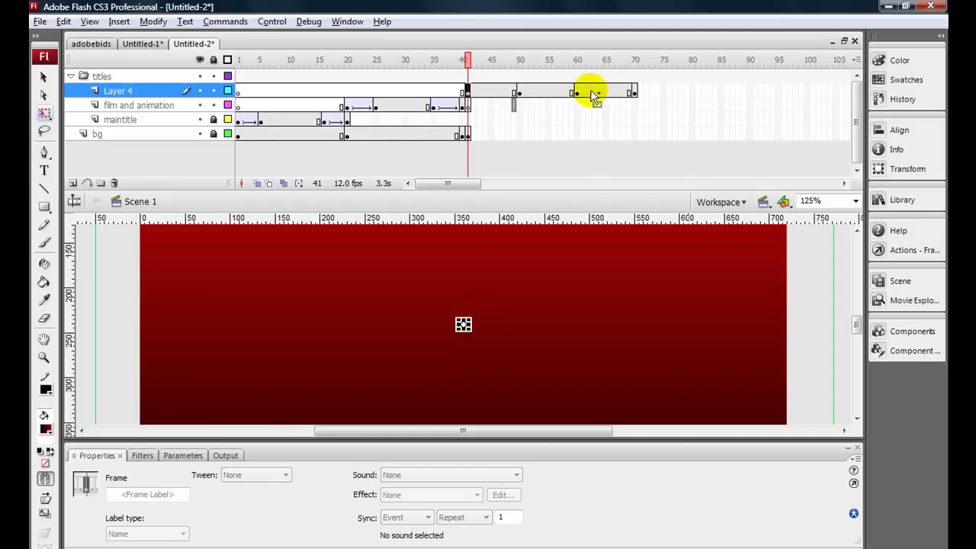
pyautogui.click(634, 93)
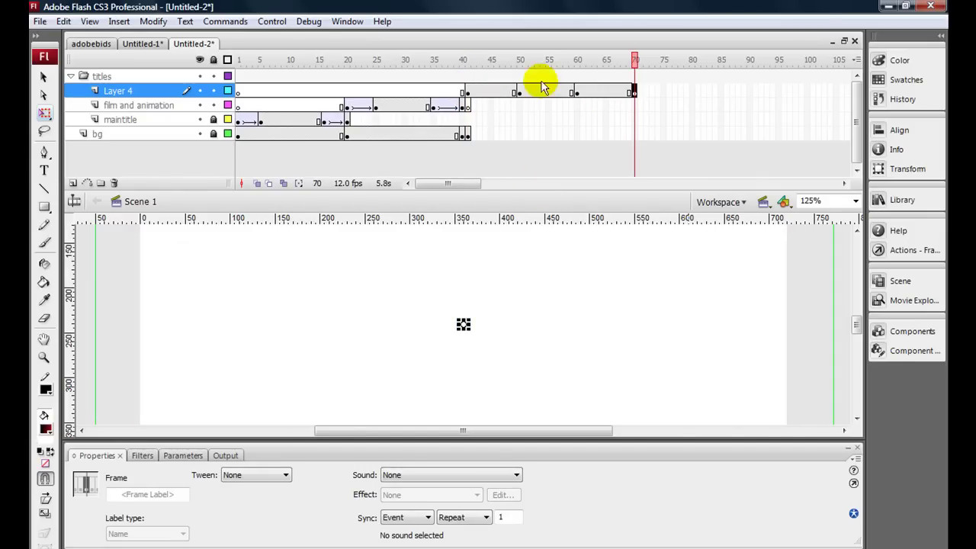
# Step: Apply motion tweens starting at frames 41 and 60 on Layer 4
pyautogui.click(467, 93)
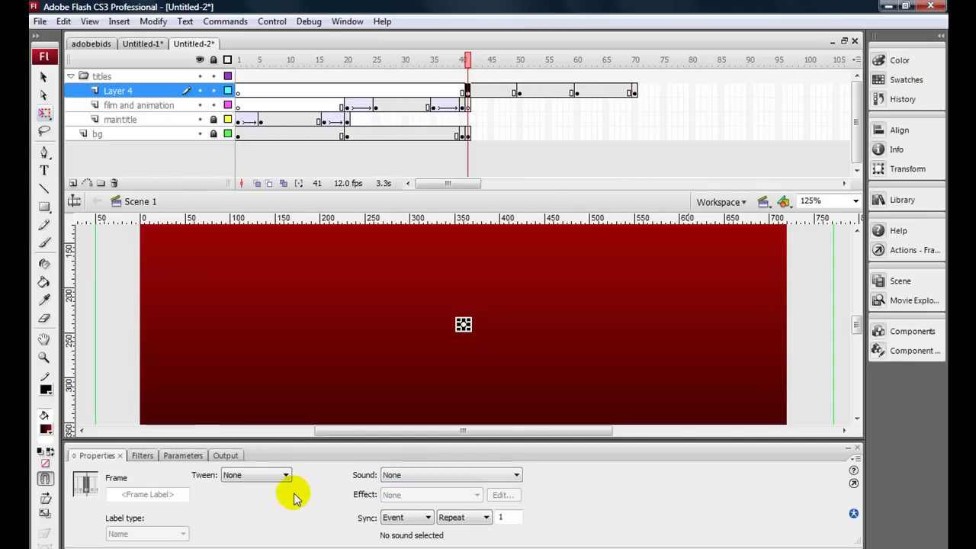
pyautogui.click(279, 475)
pyautogui.click(274, 497)
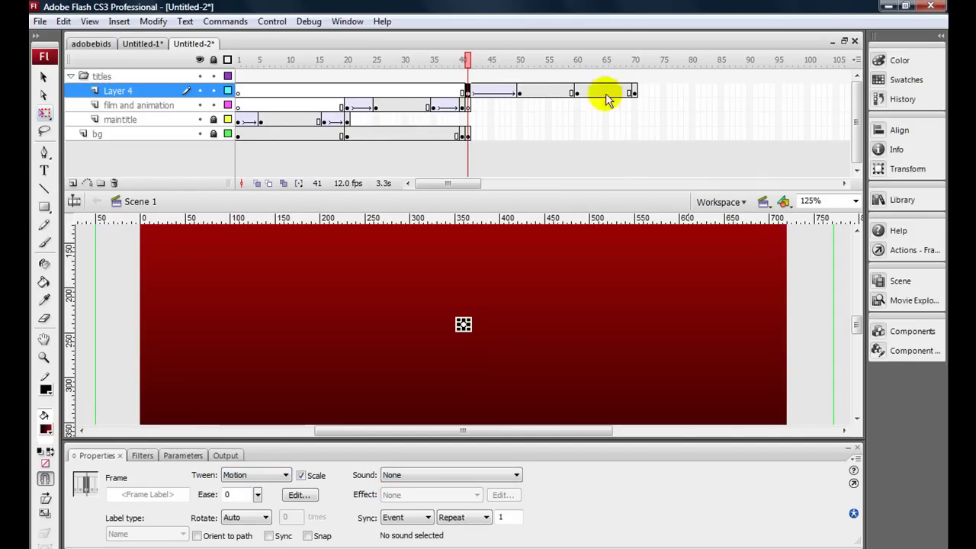
pyautogui.click(575, 93)
pyautogui.click(263, 475)
pyautogui.click(259, 498)
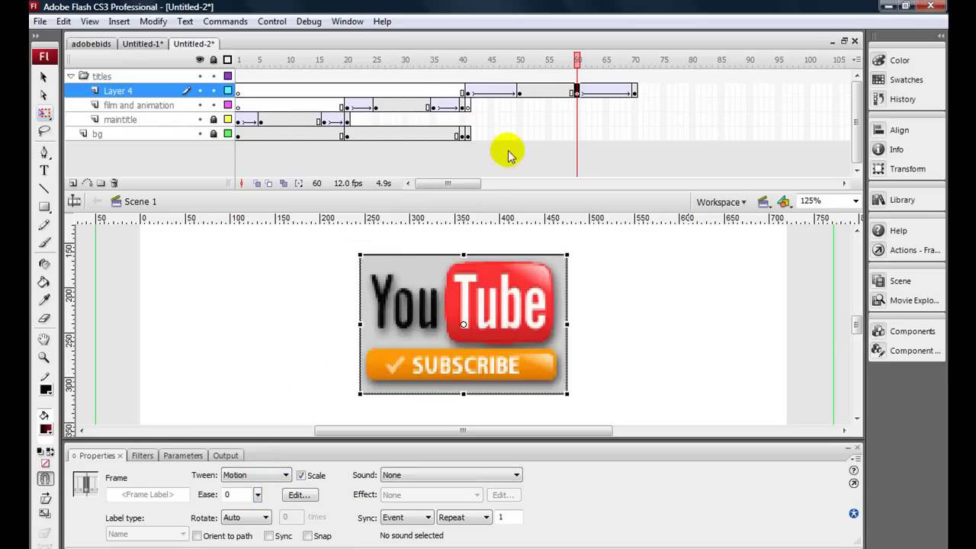
# Step: Extend the background layer through frame 70 and test the movie
pyautogui.click(635, 134)
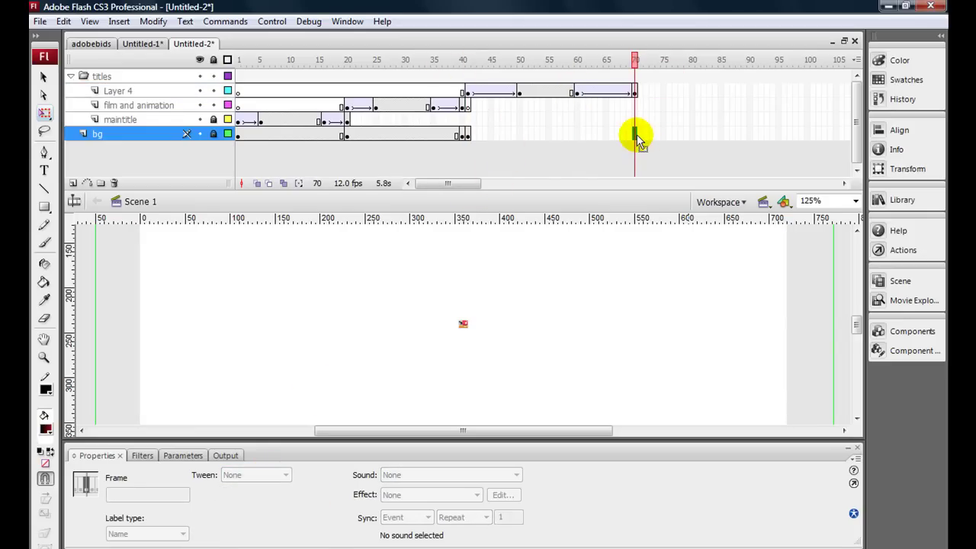
pyautogui.press('F5')
pyautogui.moveTo(467, 135); pyautogui.dragTo(450, 135)
pyautogui.press('F5')
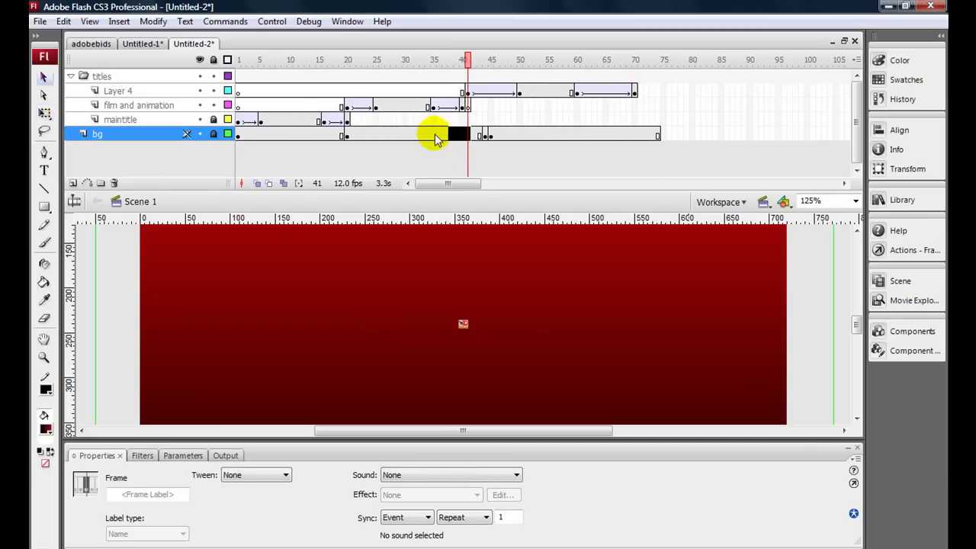
pyautogui.hotkey('shift', 'F5')
pyautogui.hotkey('ctrl', 'Return')
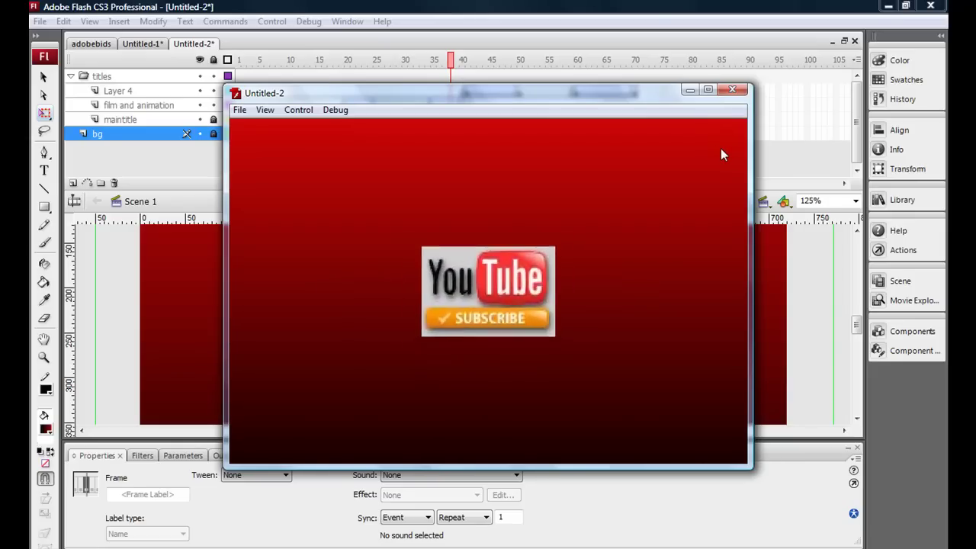
pyautogui.click(733, 90)
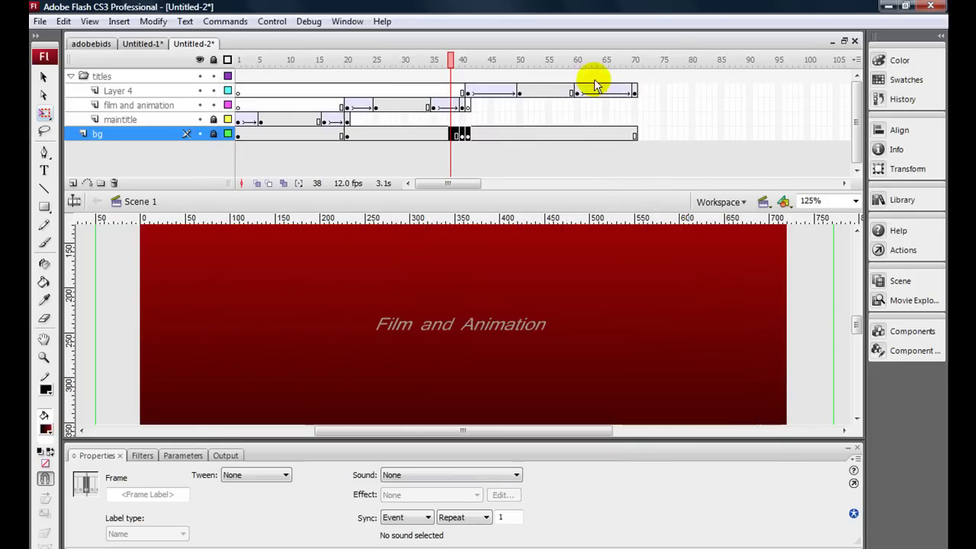
# Step: Add a blank keyframe at frame 71 on Layer 4 and test the movie again
pyautogui.click(641, 92)
pyautogui.press('F7')
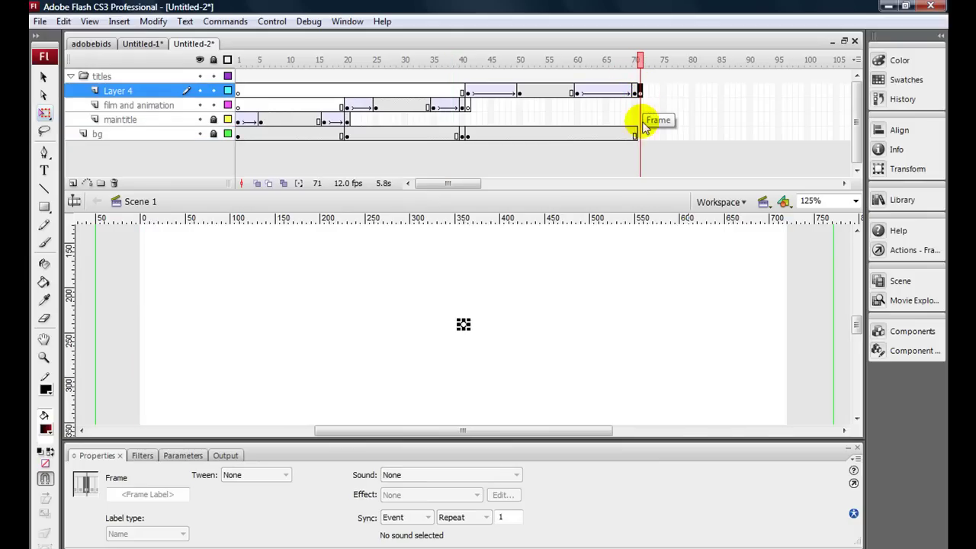
pyautogui.click(646, 155)
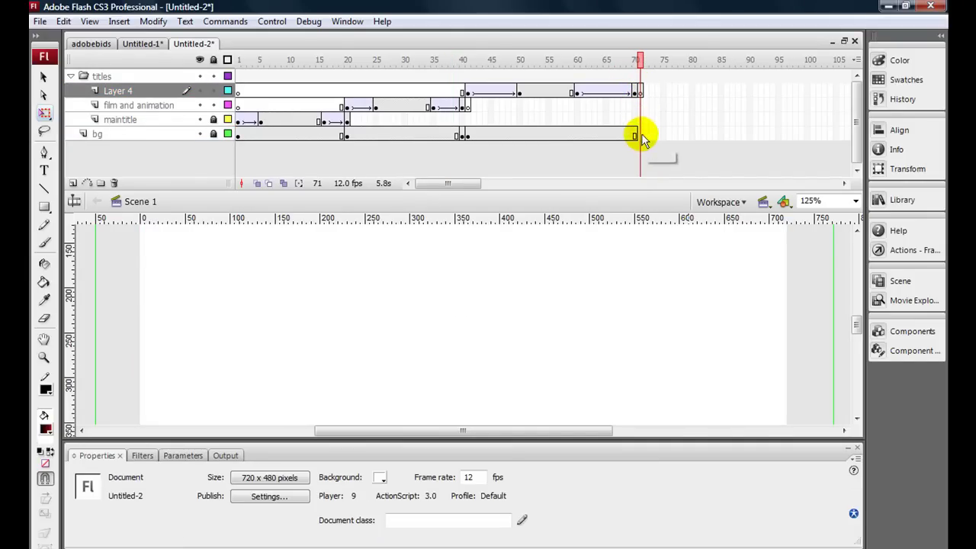
pyautogui.click(635, 135)
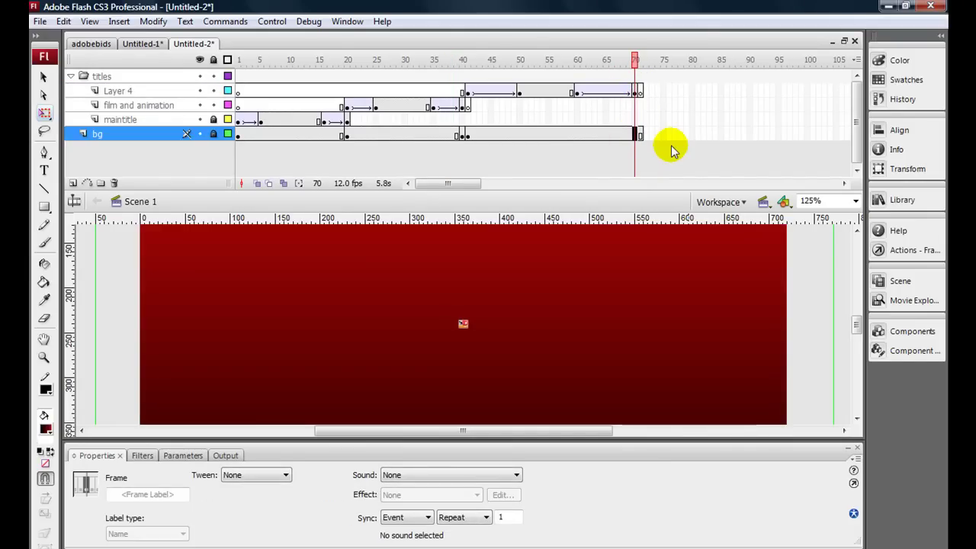
pyautogui.hotkey('ctrl', 'Return')
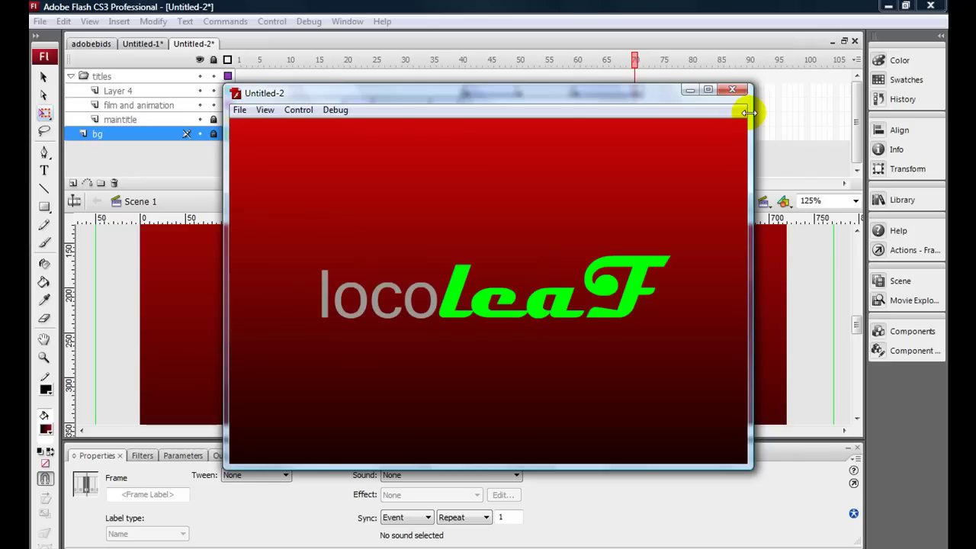
pyautogui.click(733, 90)
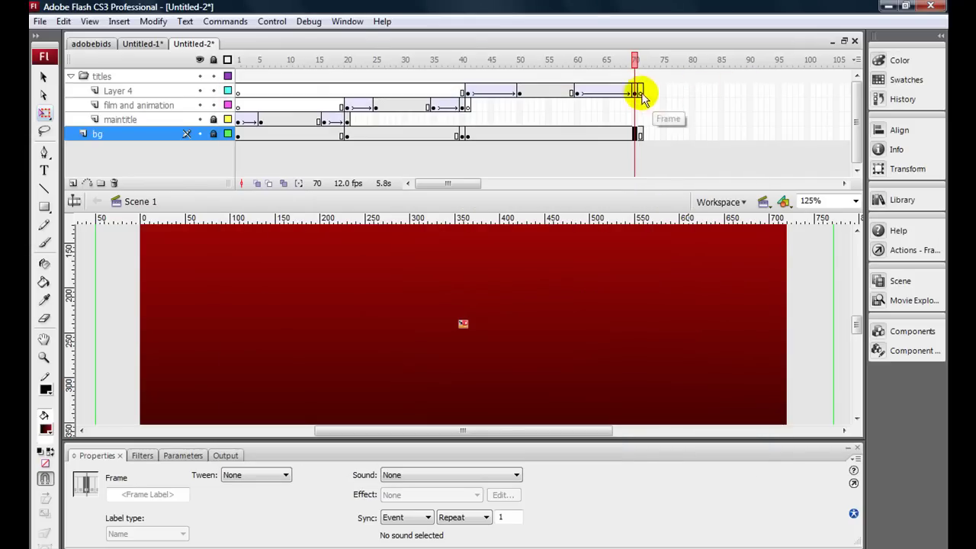
pyautogui.click(640, 93)
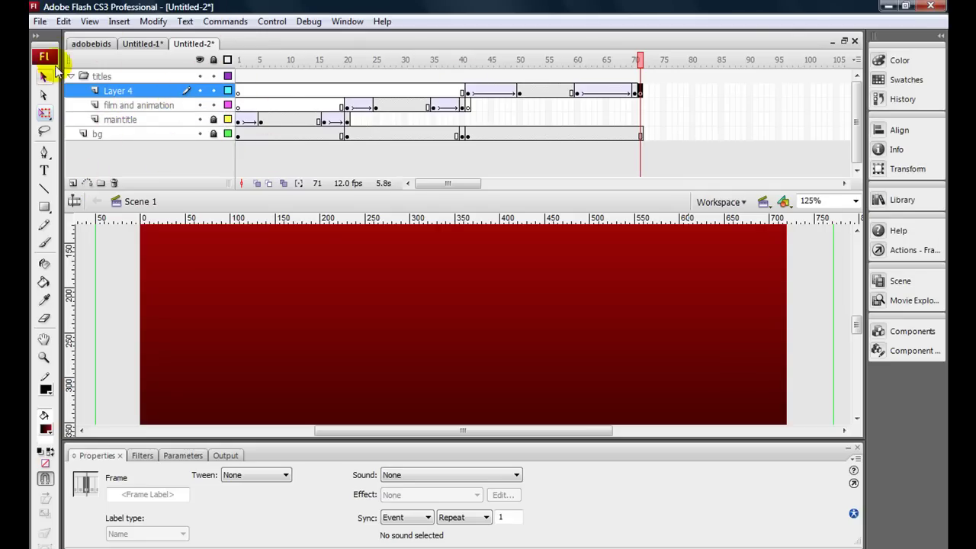
pyautogui.click(39, 22)
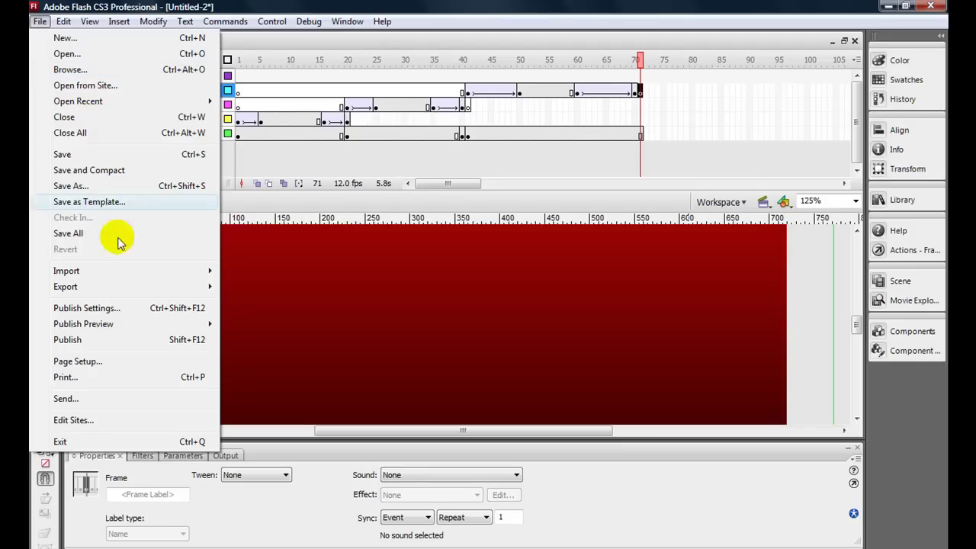
pyautogui.click(640, 93)
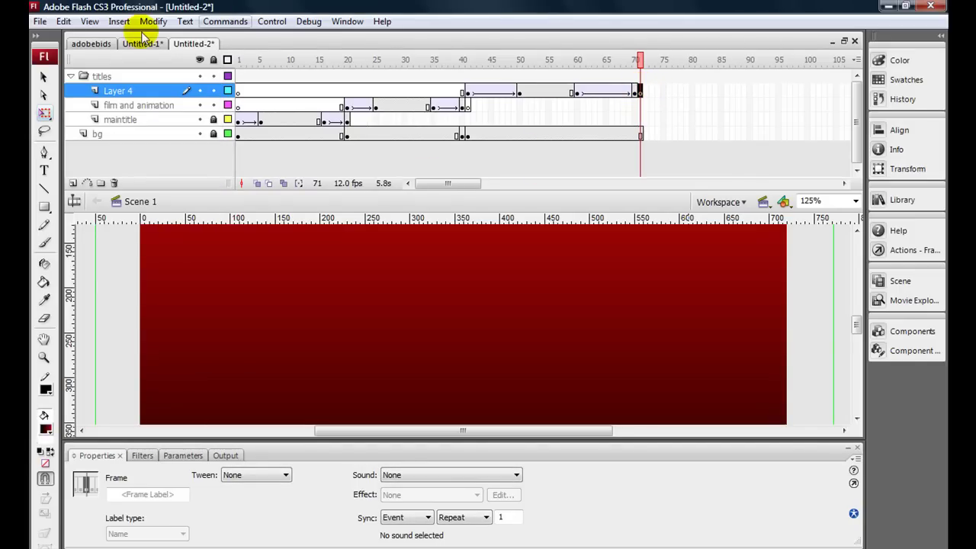
# Step: Export the intro as a QuickTime (*.mov) movie at 720 by 480 pixels
pyautogui.click(40, 21)
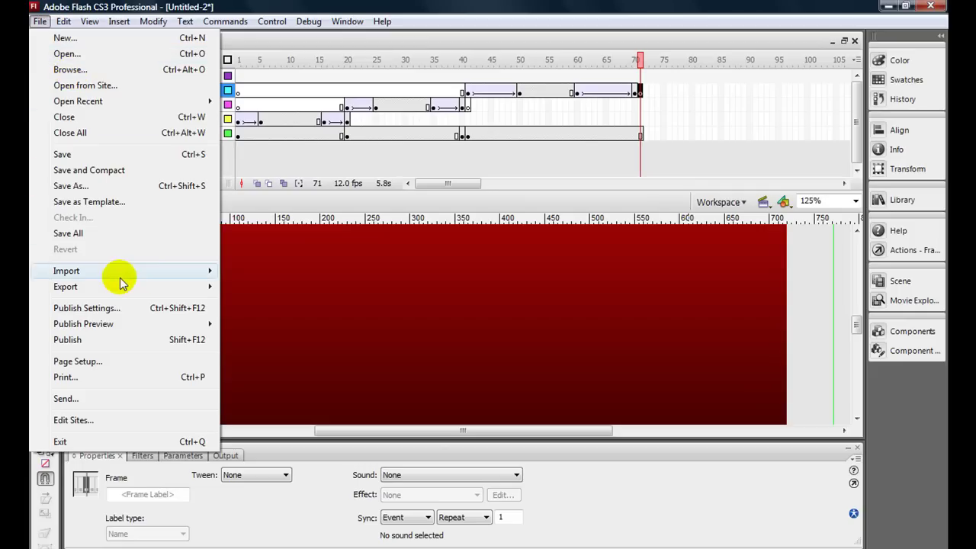
pyautogui.moveTo(116, 286)
pyautogui.click(246, 306)
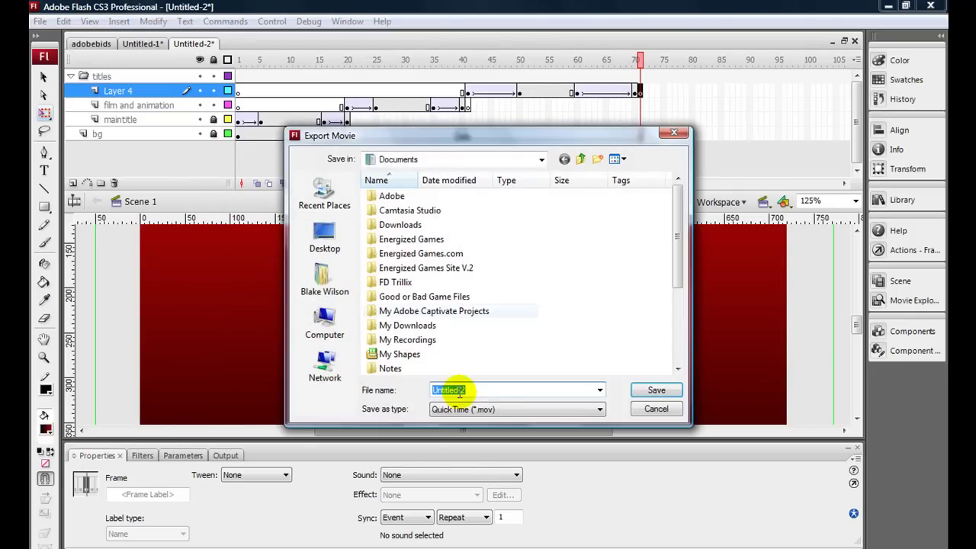
pyautogui.click(657, 390)
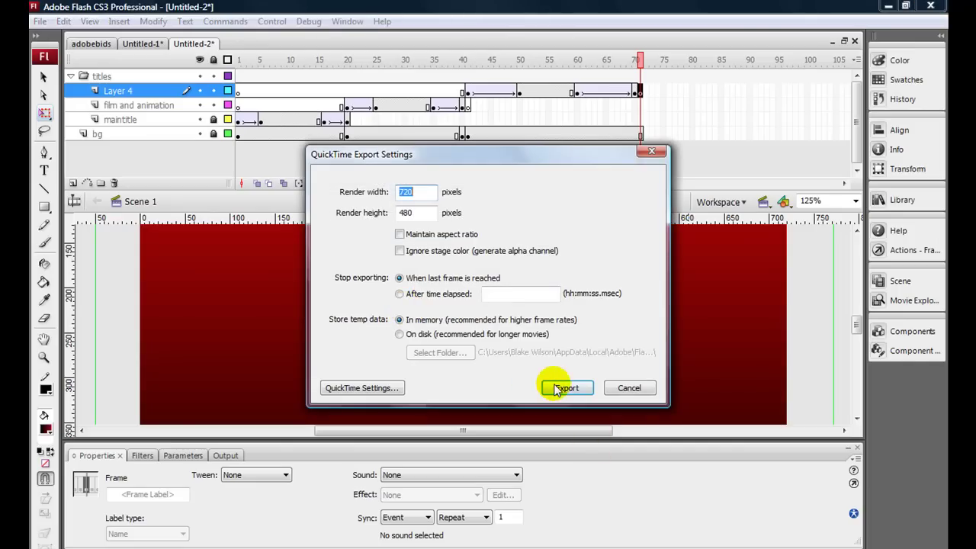
pyautogui.click(538, 388)
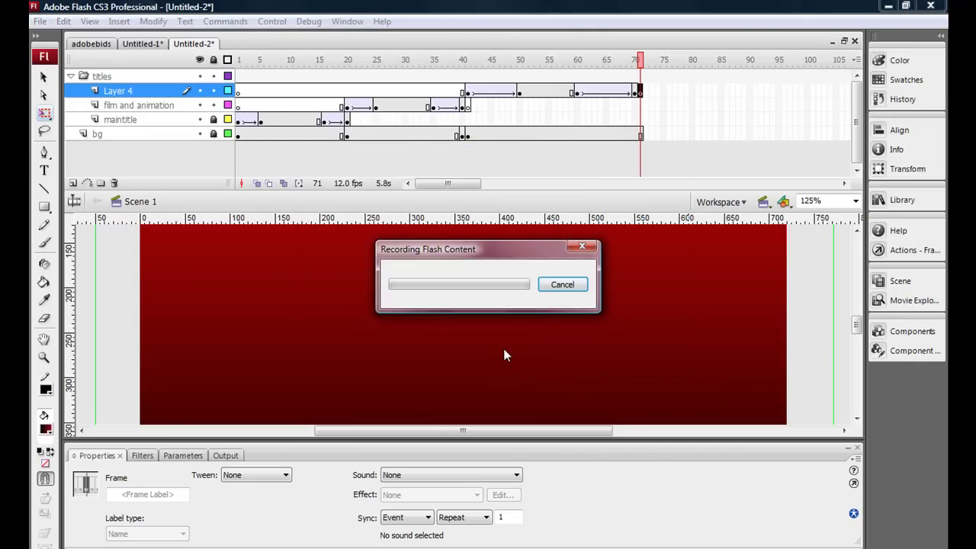